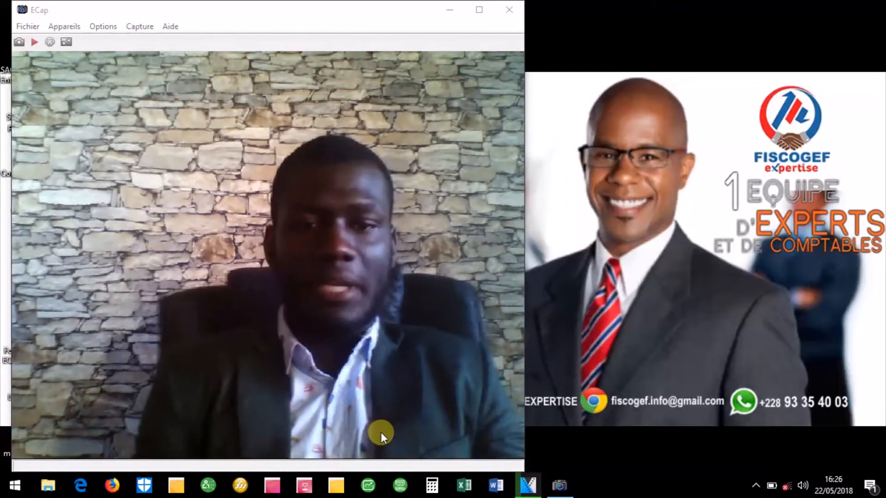
Switch to Sage 100 Comptabilité i7.
click(371, 488)
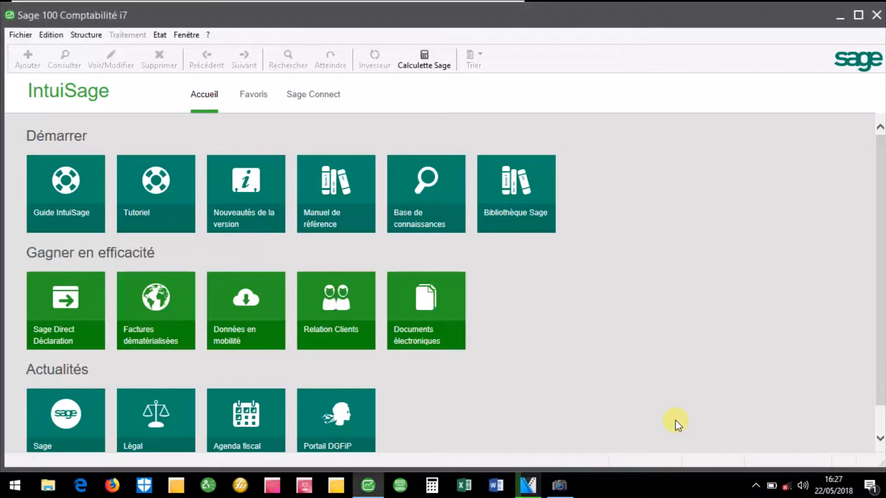
click(20, 36)
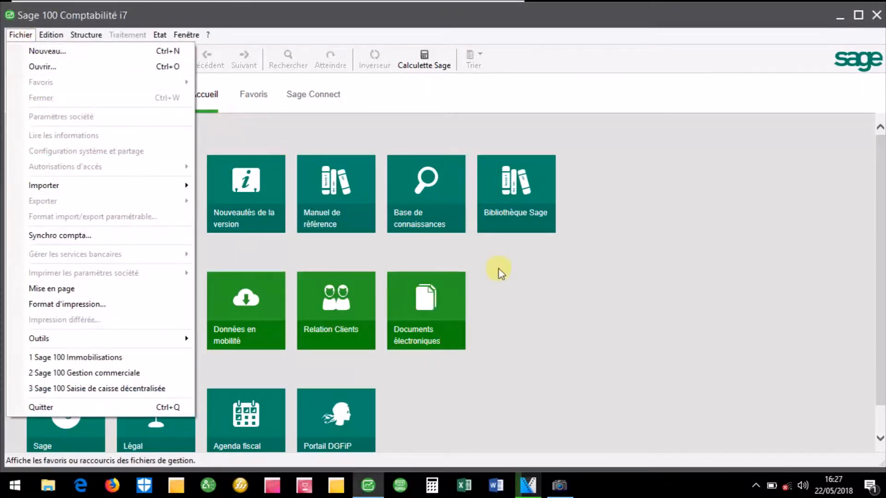
click(751, 482)
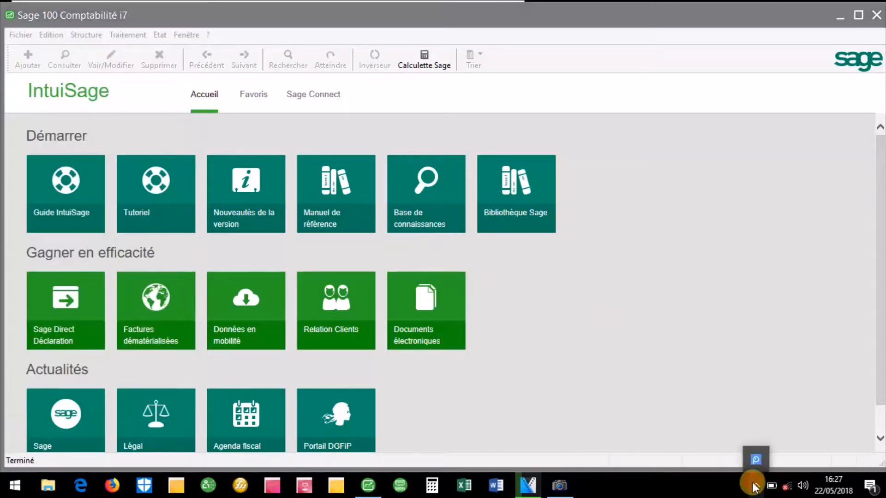
click(751, 464)
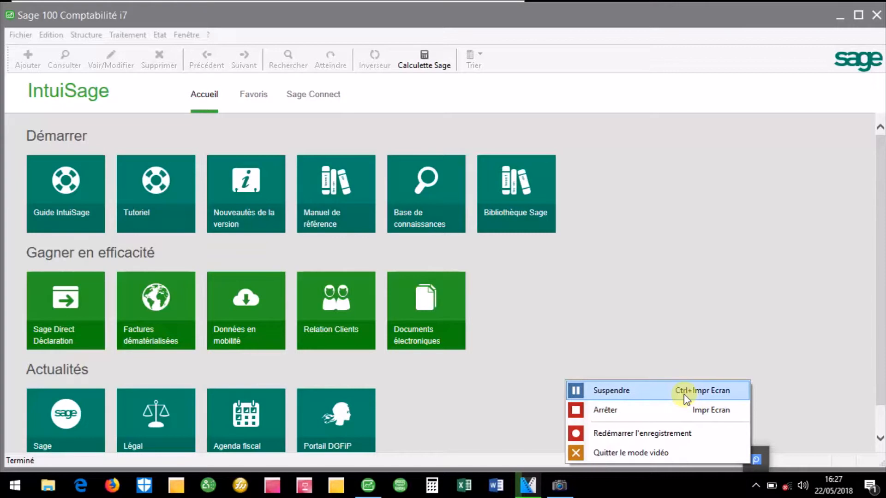
click(686, 396)
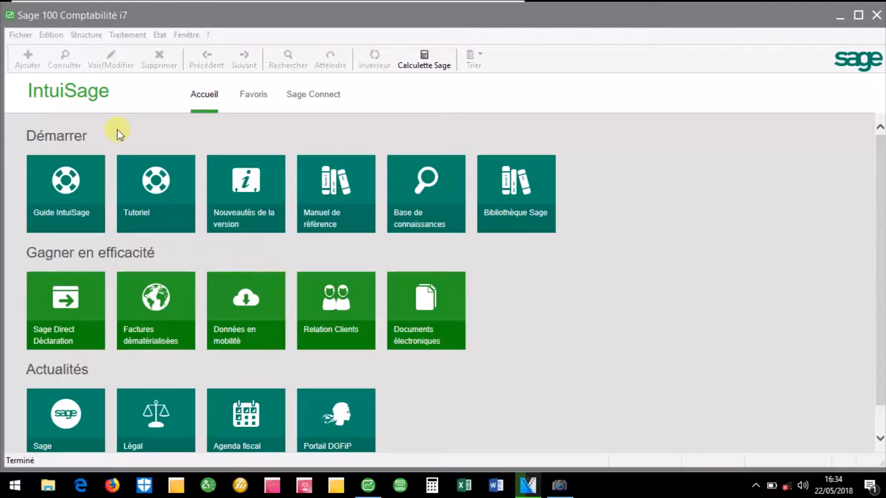
Open the existing accounting file NOBLE SARL U and sign in with the administrator account.
click(18, 37)
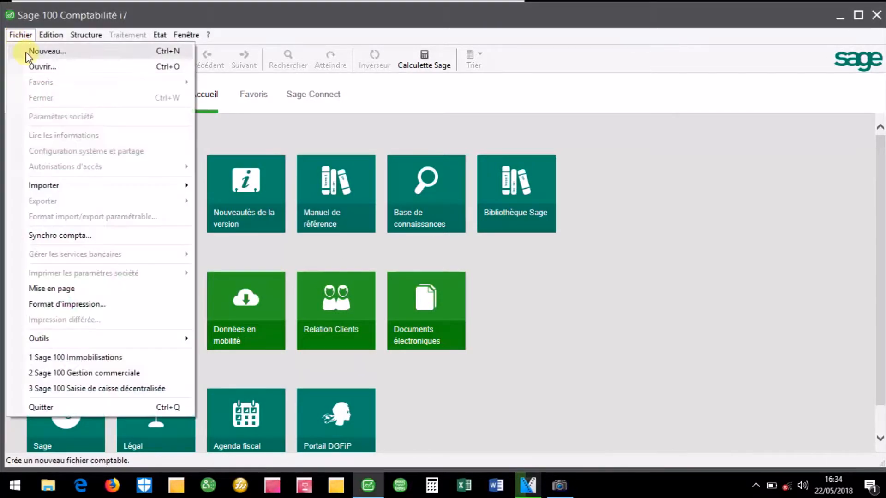
click(39, 67)
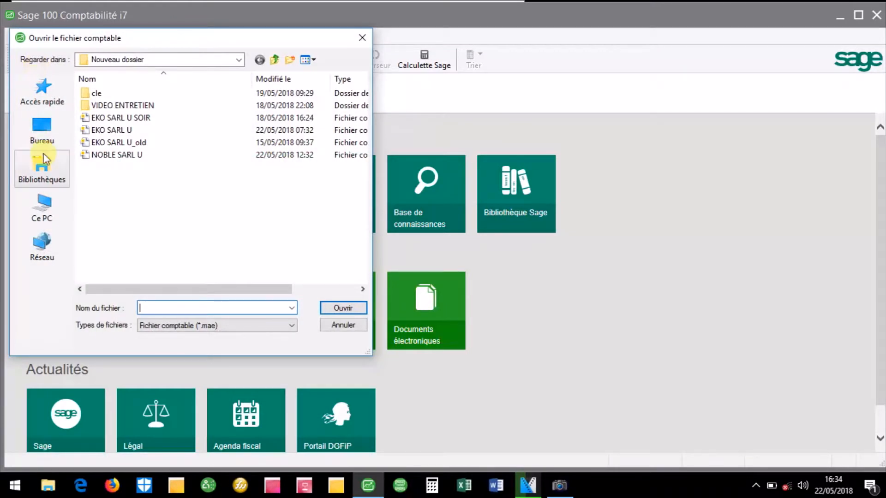
double_click(115, 154)
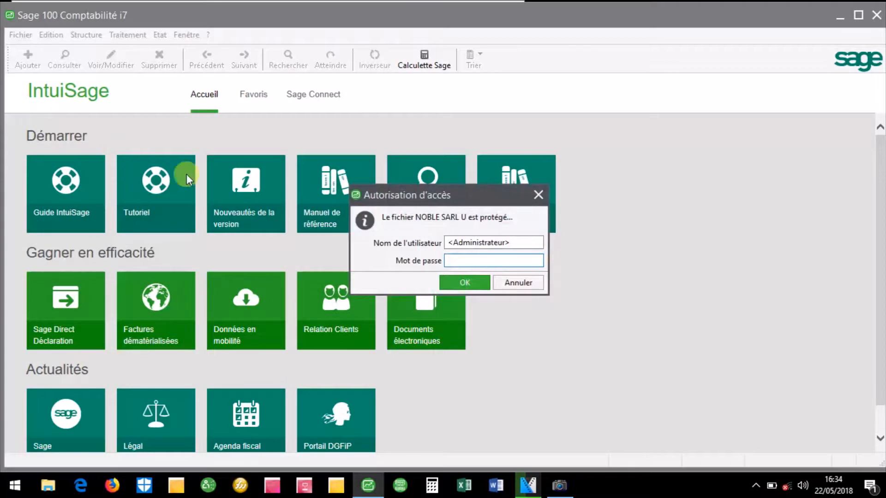
click(461, 282)
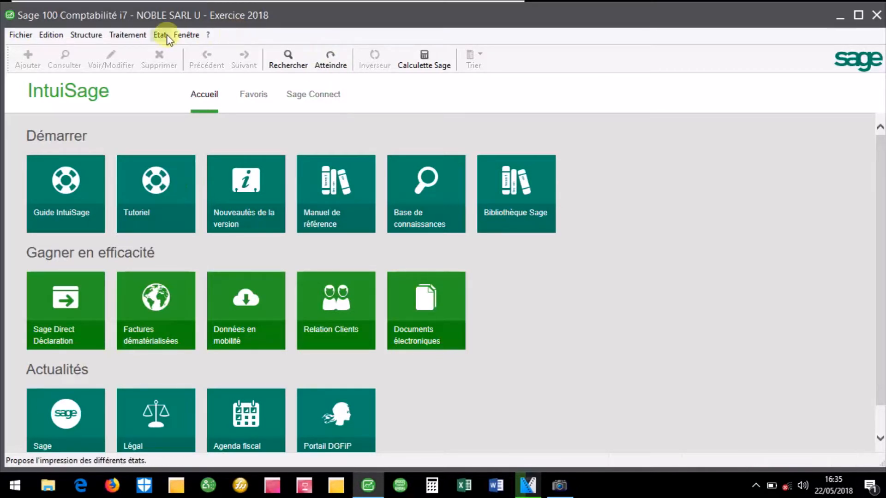
Switch the current fiscal year to Exercice 2017.
click(183, 35)
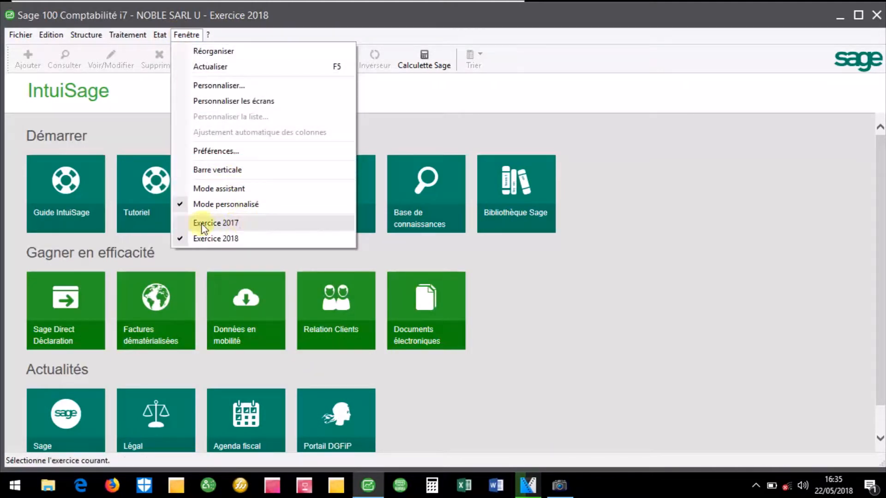
click(216, 226)
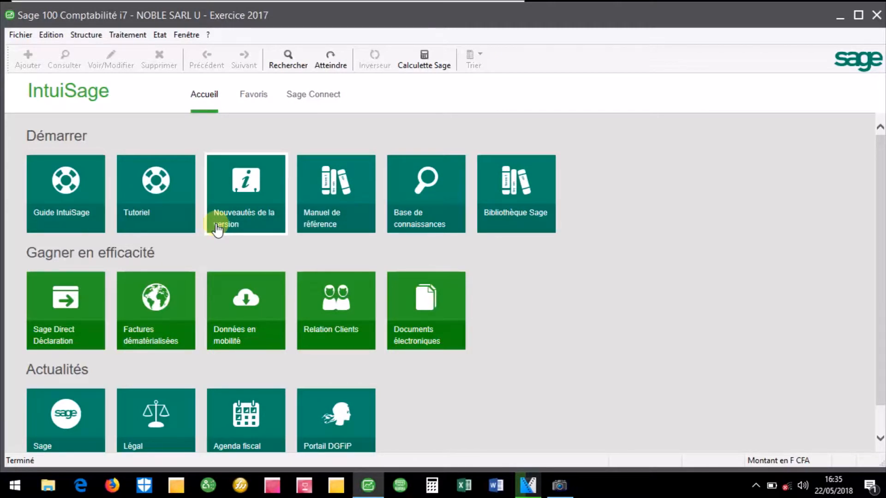
click(191, 41)
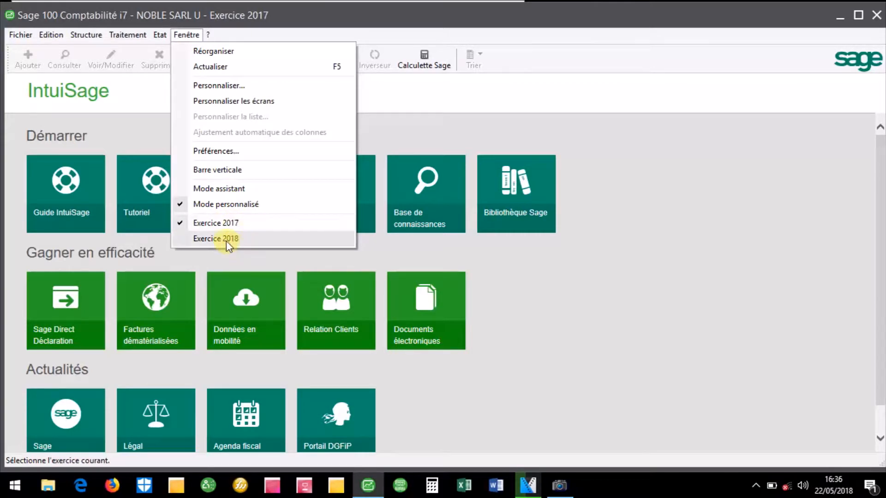
click(124, 104)
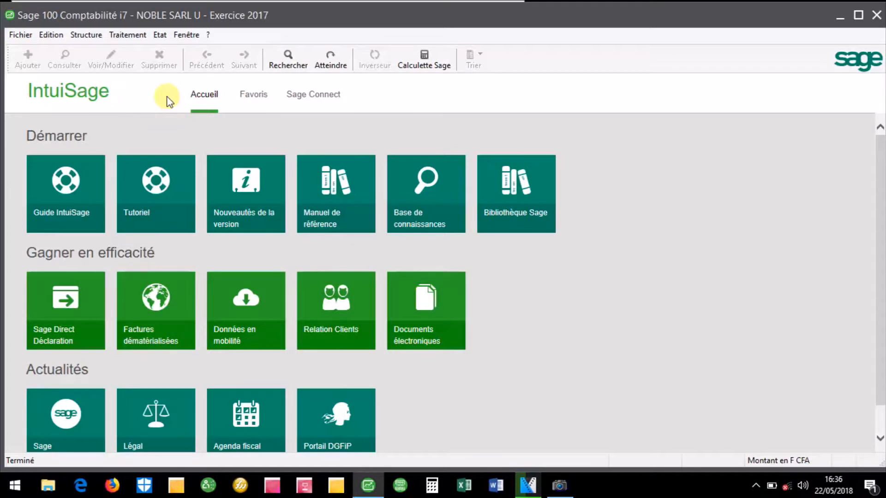
Open the April 2017 purchases journal (ACH, JA DES ACHATS) for entry and maximize its window.
click(253, 96)
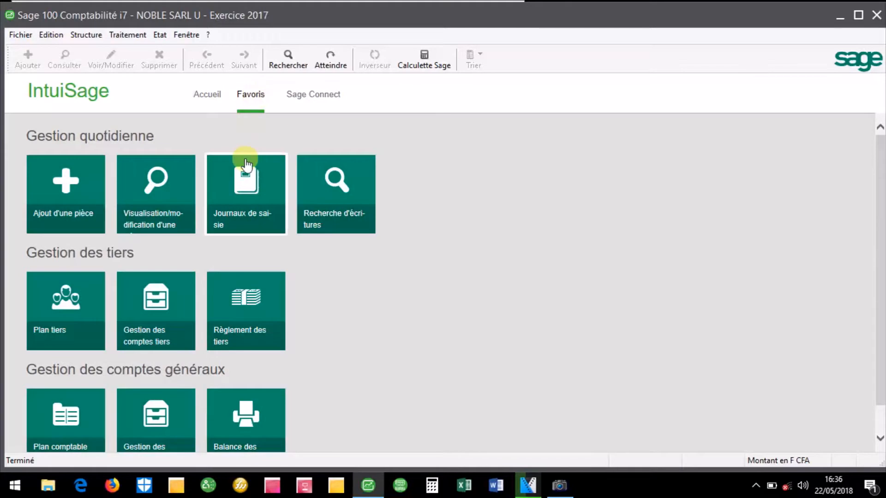
click(248, 201)
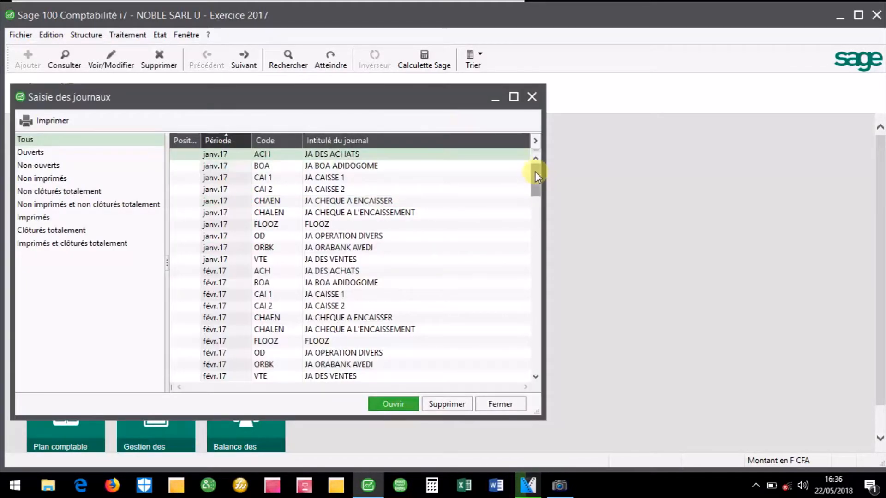
mouse_move(536, 172)
mouse_down()
mouse_move(535, 234)
mouse_move(538, 158)
mouse_up()
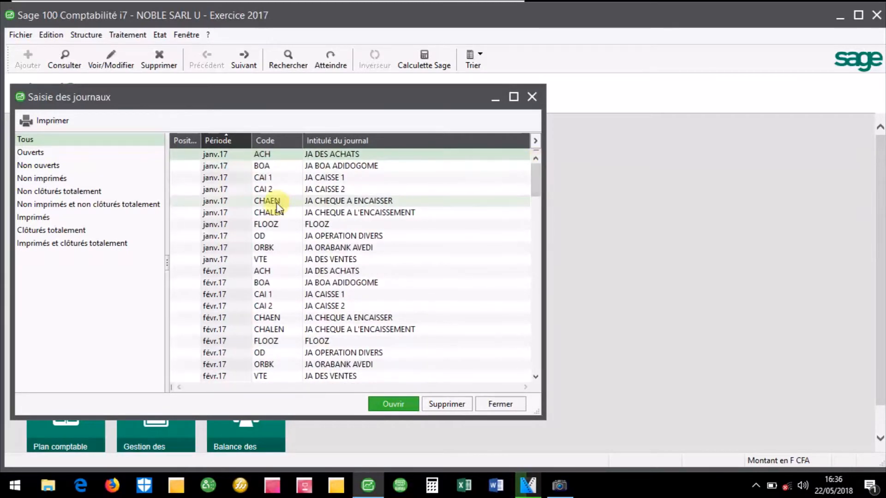
drag(538, 173, 535, 203)
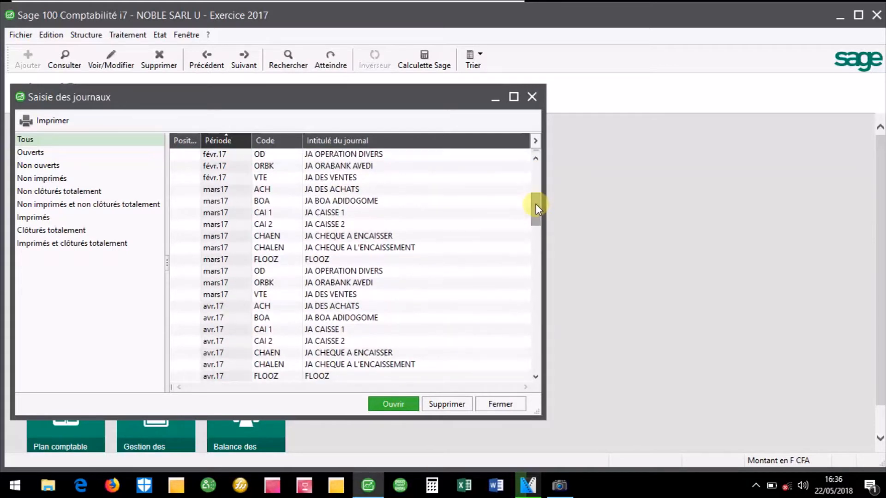
double_click(327, 306)
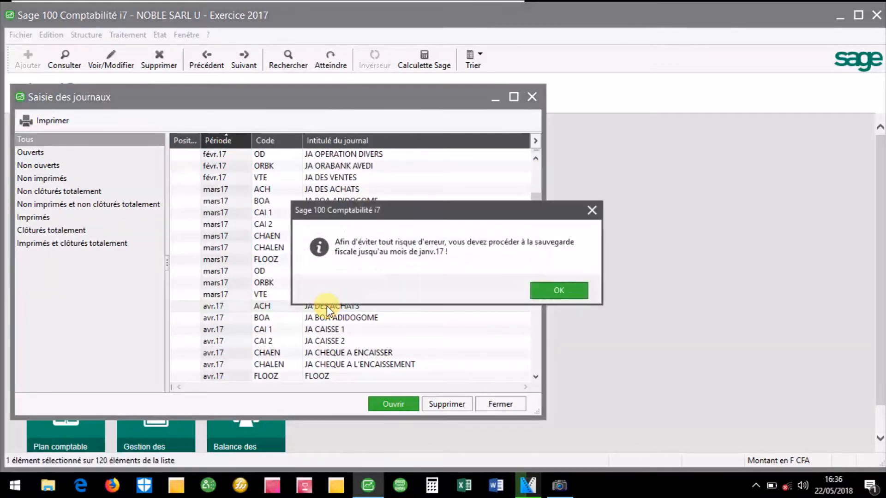
click(543, 289)
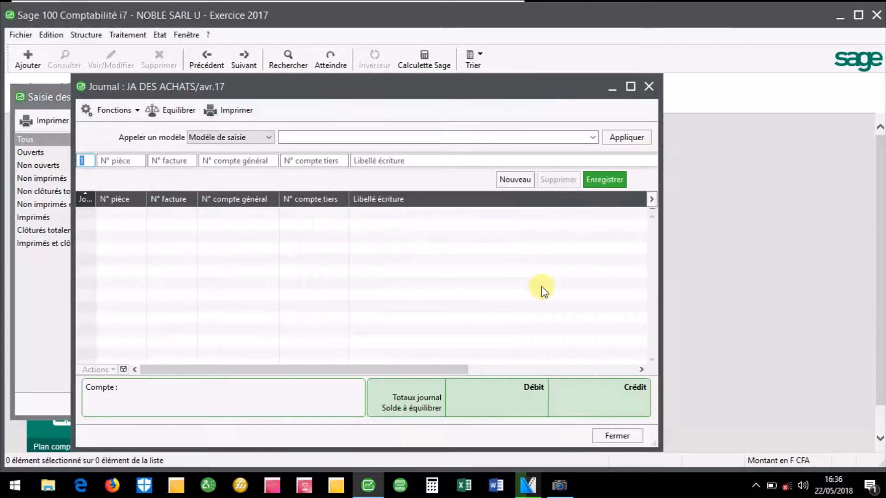
click(630, 87)
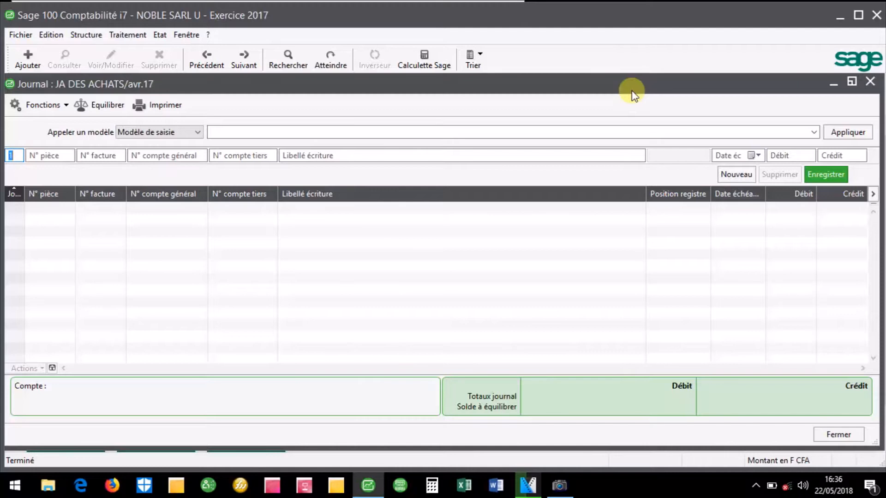
Start an entry line with piece number ACH0001, invoice number 0256 and general account 62220000 (FRAI DU LOYER).
key(Tab)
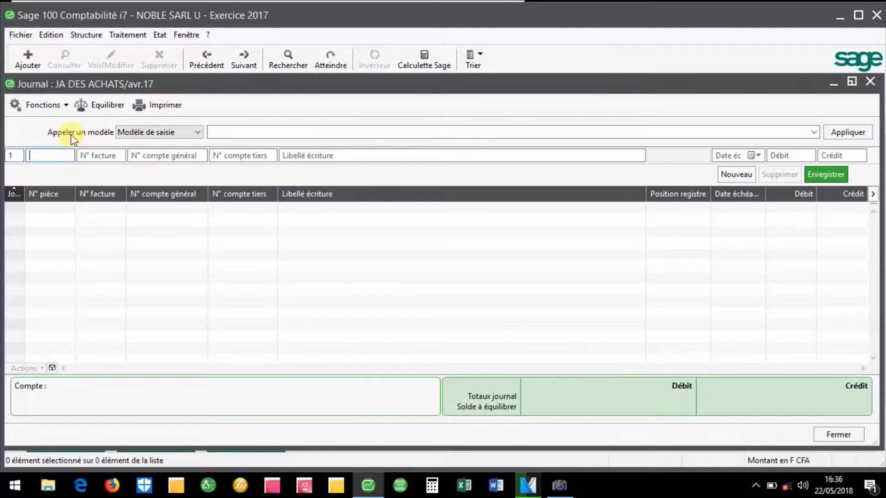
text(ACH0001)
click(101, 155)
text(0256)
key(Tab)
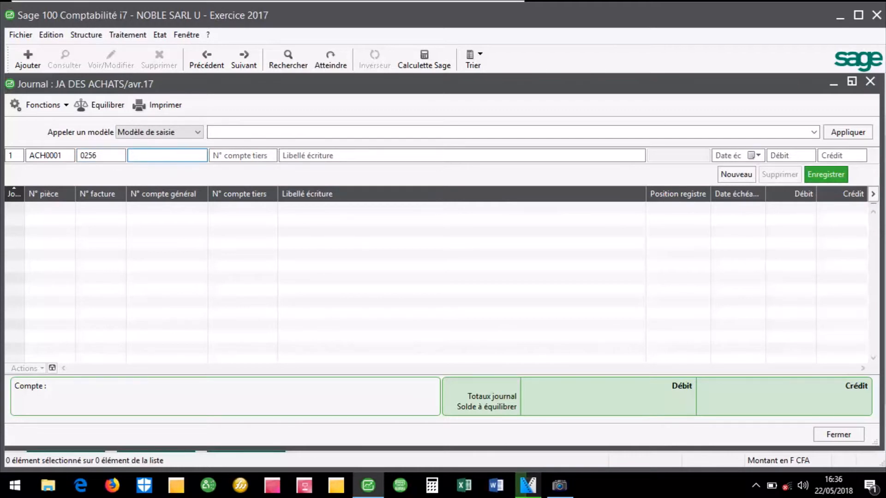
text(622)
key(Tab)
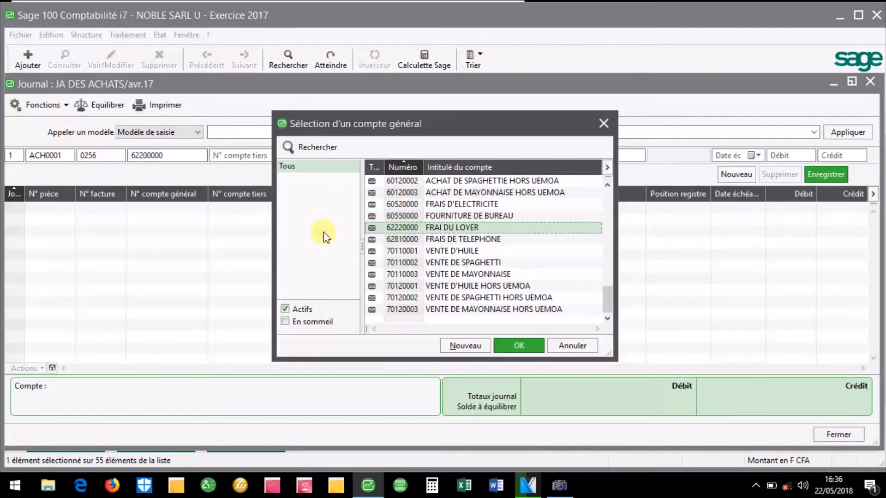
double_click(425, 223)
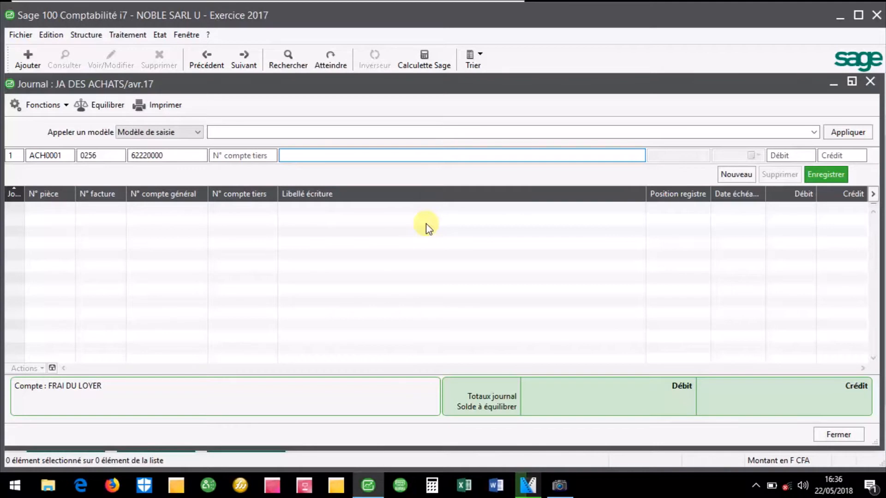
Label the entry "loyer annuel", enter a debit of 1 200 000 and record the line.
text(loyer annuel)
click(790, 155)
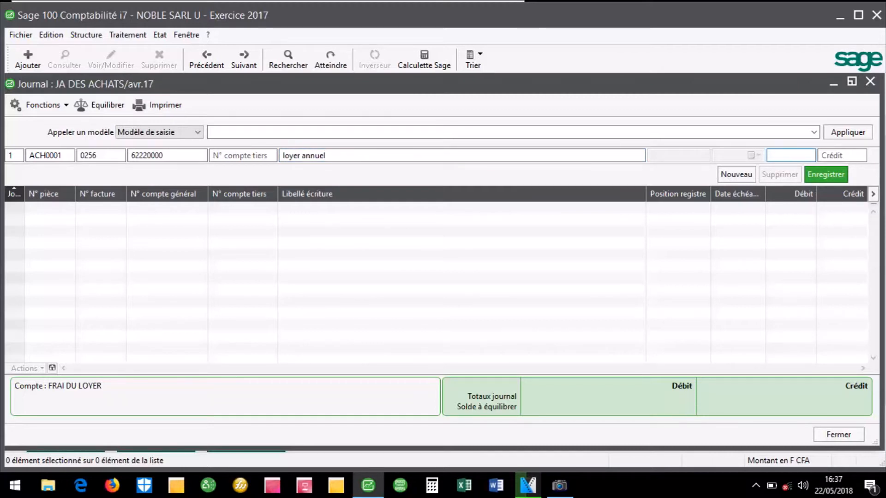
text(120000)
key(Return)
Set the second line's general account to 44540000 for recoverable VAT on services and clear the proposed credit amount.
key(Tab)
key(Tab)
key(Tab)
key(Tab)
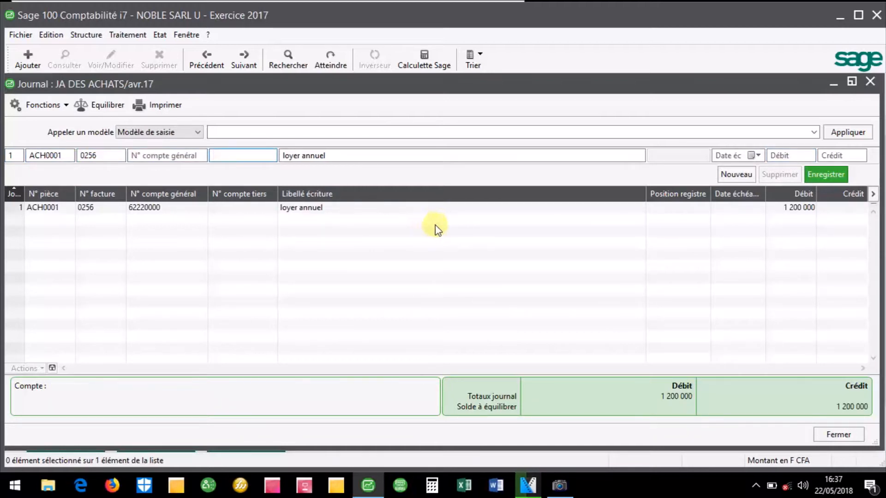
click(167, 156)
text(445)
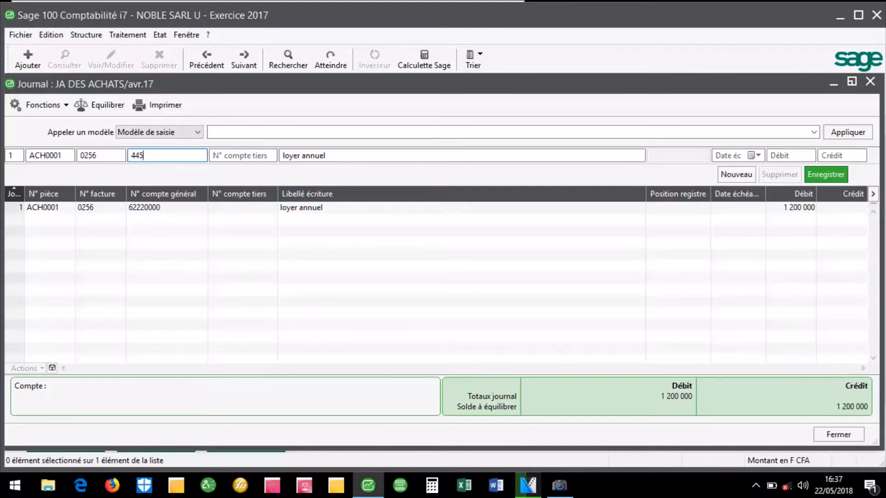
text(4)
key(Tab)
key(Tab)
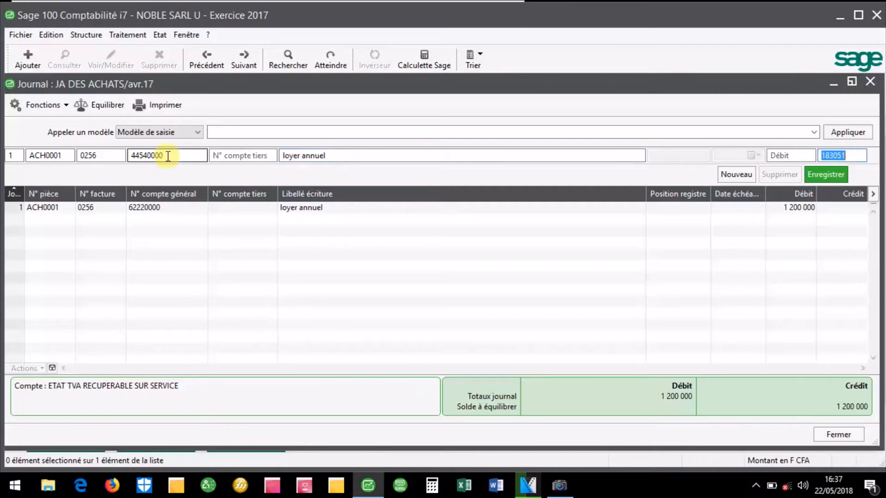
key(Delete)
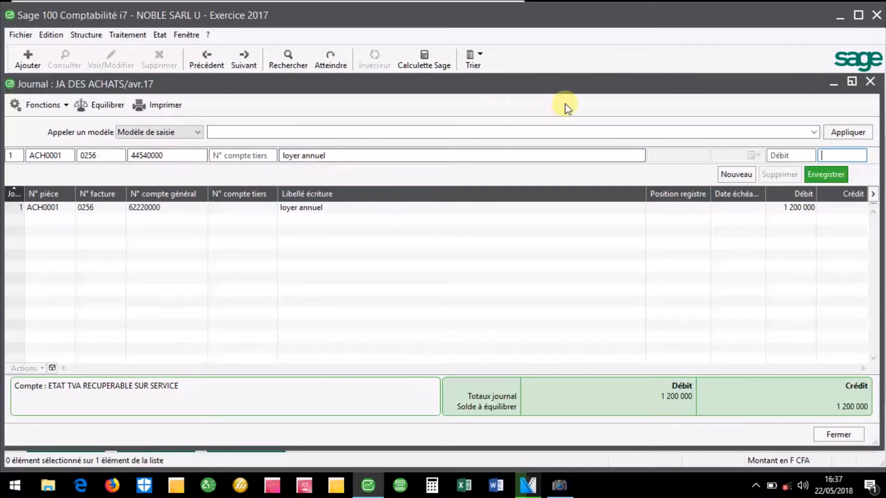
key(Tab)
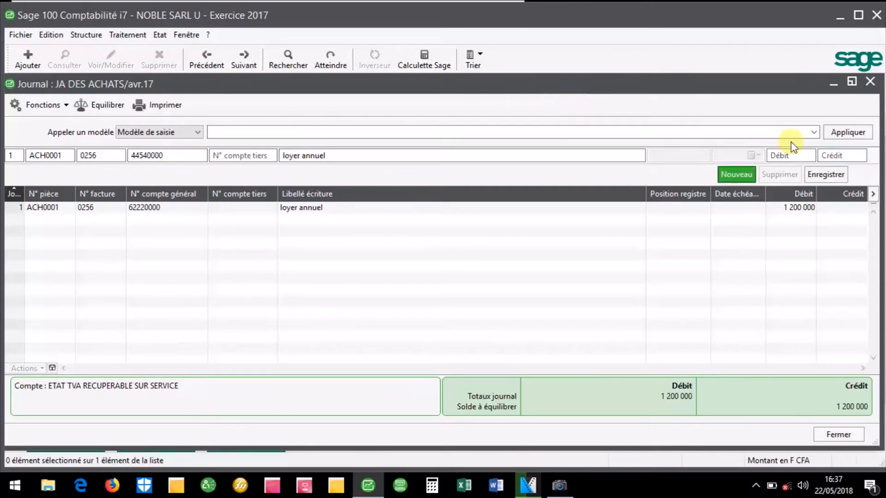
click(791, 156)
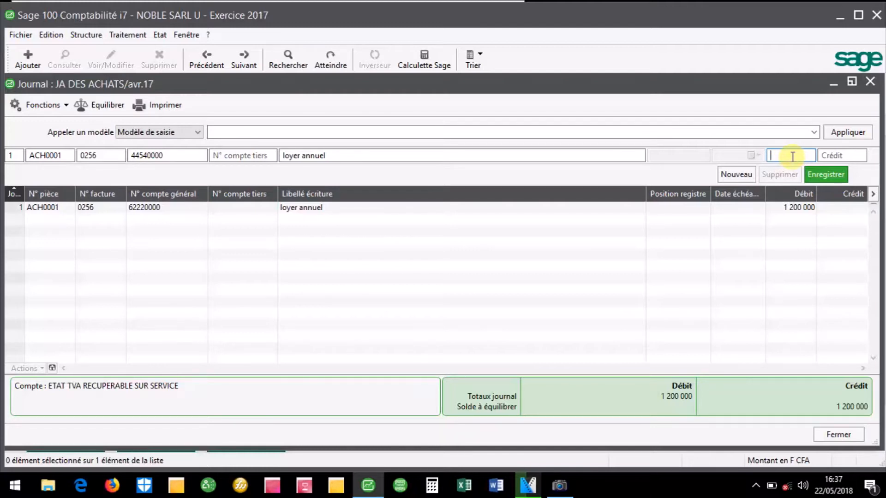
Open the Sage calculator alongside the purchases journal.
click(55, 35)
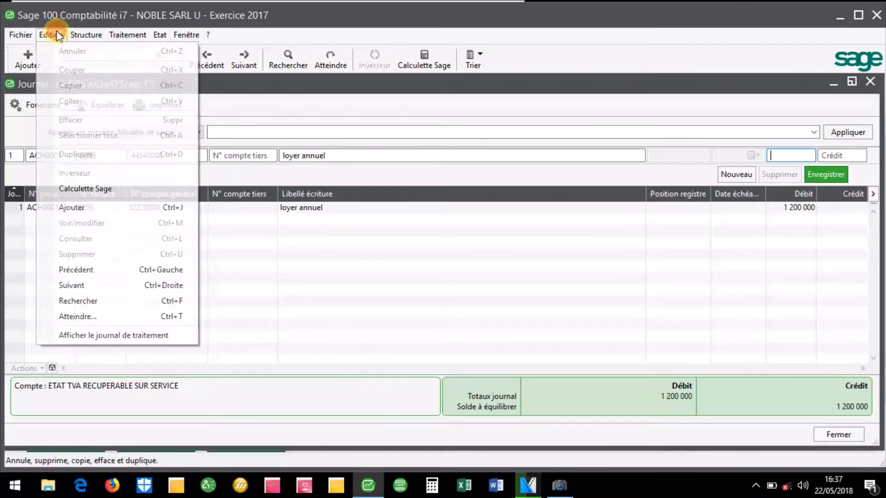
click(82, 188)
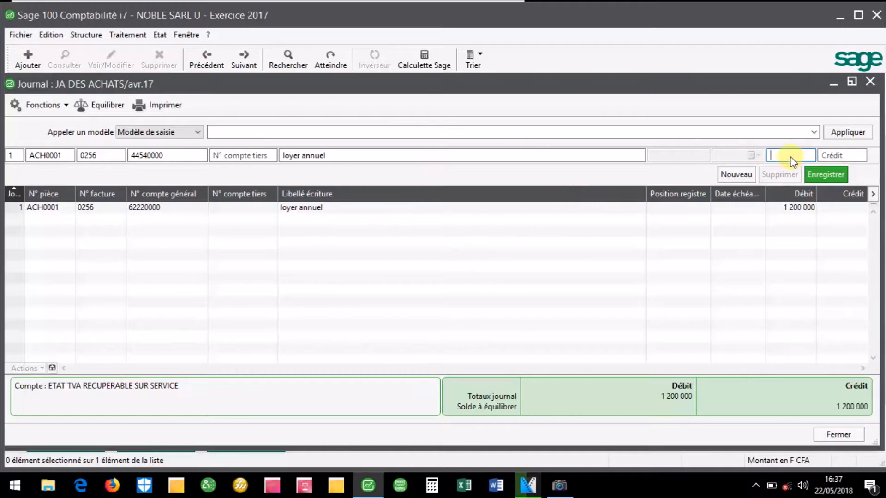
click(757, 487)
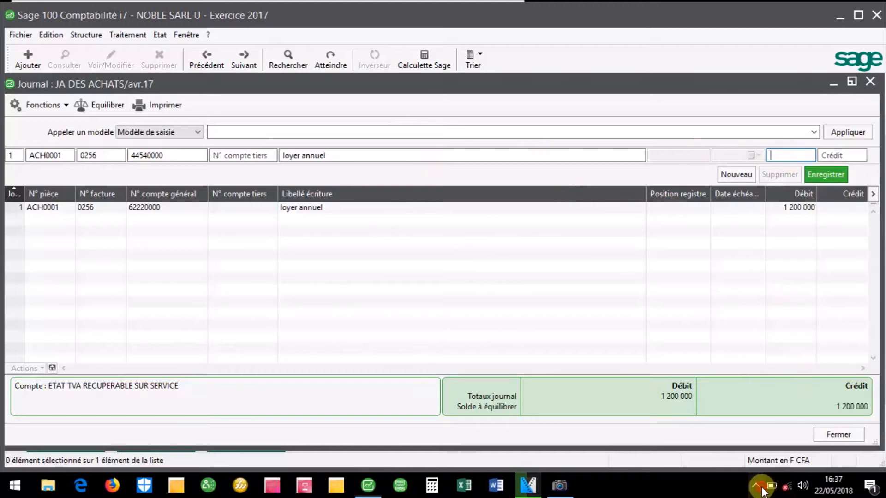
click(755, 459)
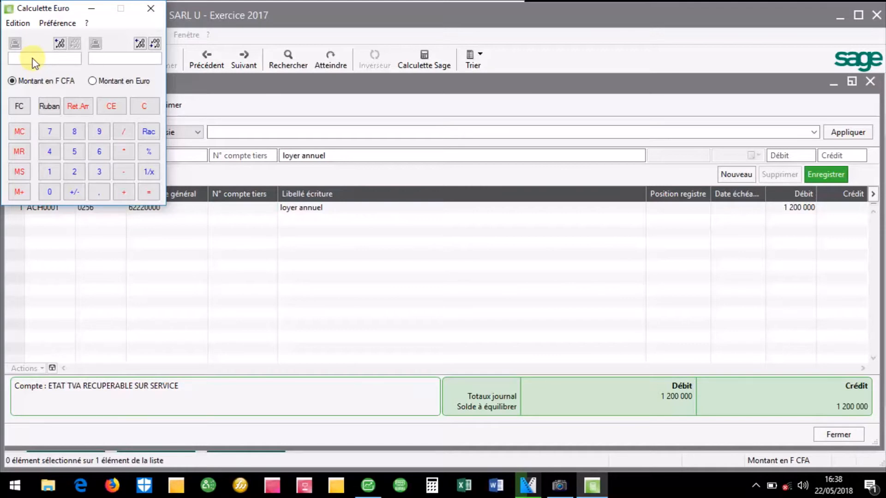
Calculate 18% of 1200000 with the calculator to get the VAT amount, and close the calculator.
click(59, 172)
click(72, 170)
click(51, 192)
click(51, 192)
click(51, 192)
click(50, 192)
click(51, 192)
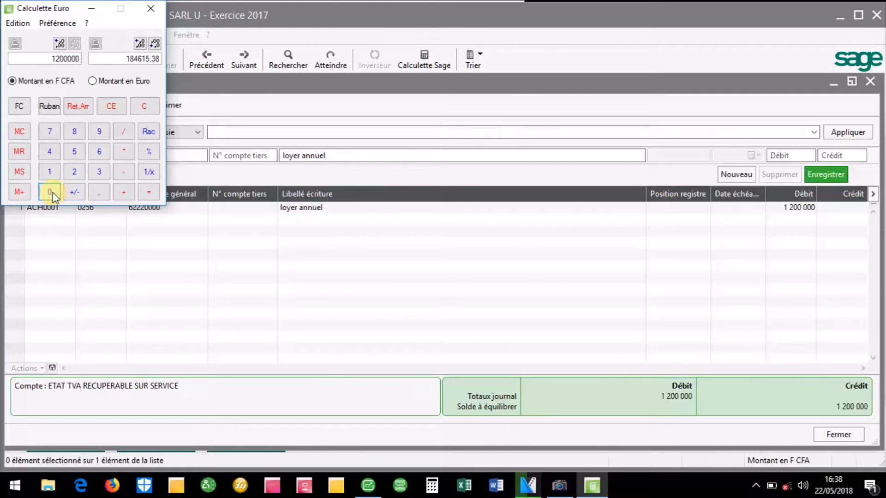
click(132, 151)
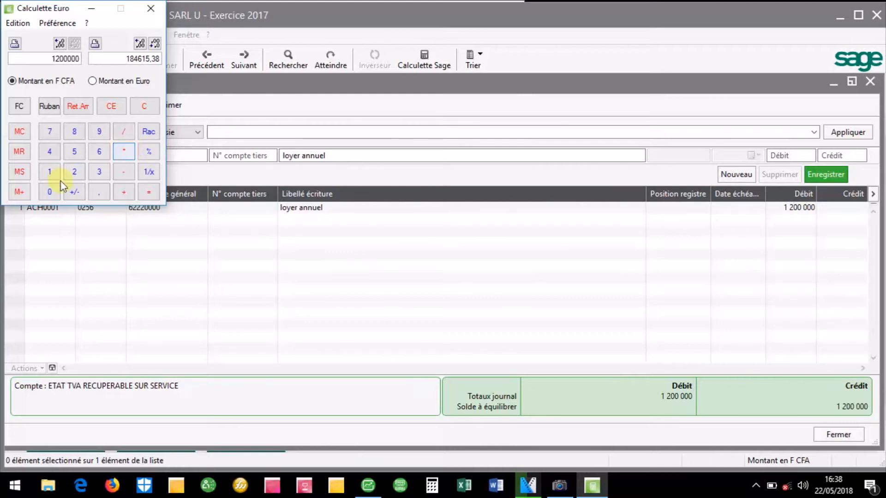
click(50, 172)
click(75, 133)
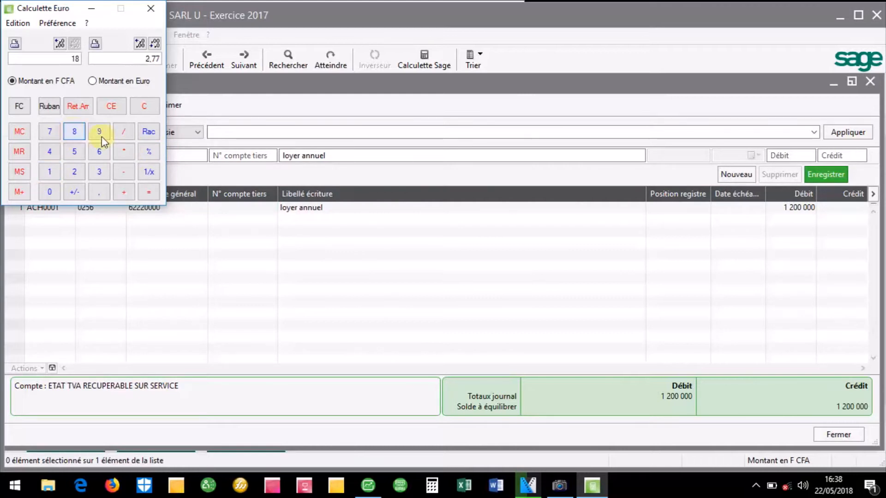
click(147, 153)
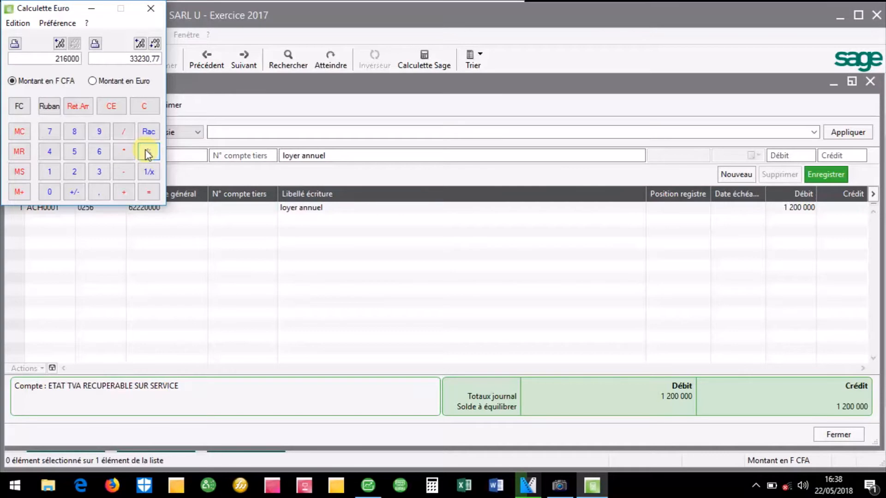
click(152, 8)
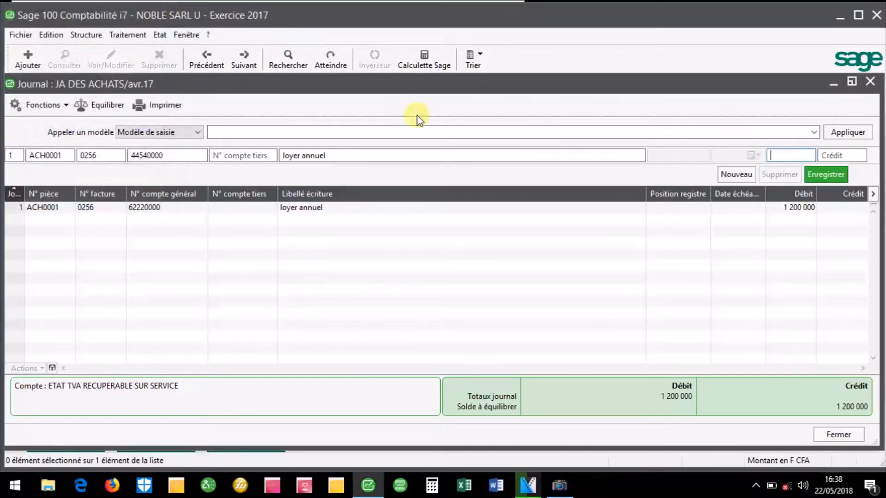
Enter a debit of 216000 on the 44540000 VAT line and record the line.
text(2160000)
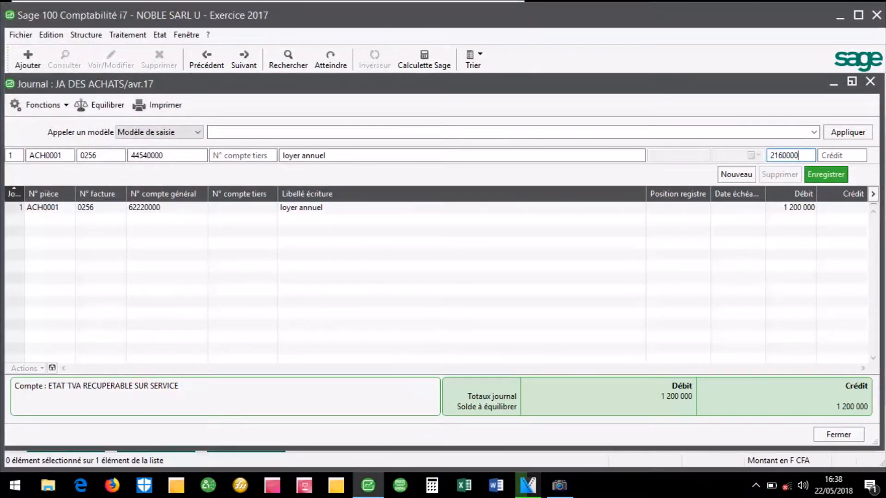
key(BackSpace)
key(Return)
Assign supplier account 40110002 (FORTUNE IMMOBILIER) to the third line and record it with the proposed balancing credit.
key(Tab)
key(Tab)
key(Tab)
key(Tab)
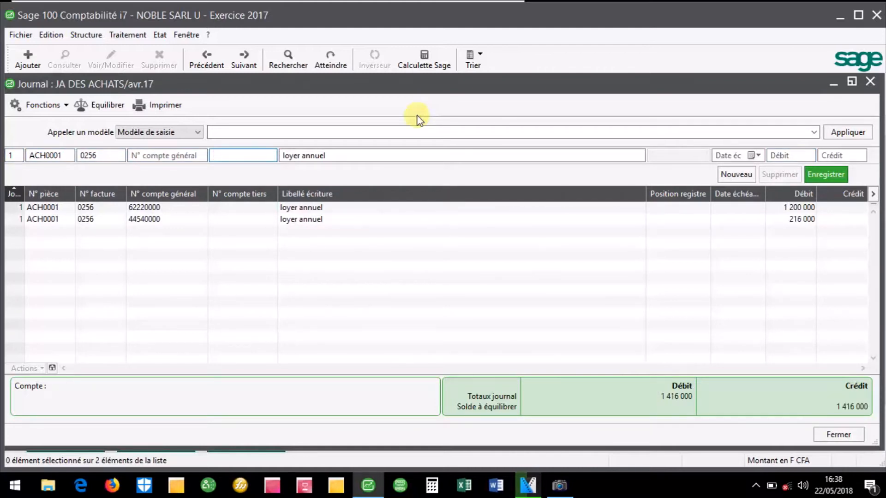
key(F4)
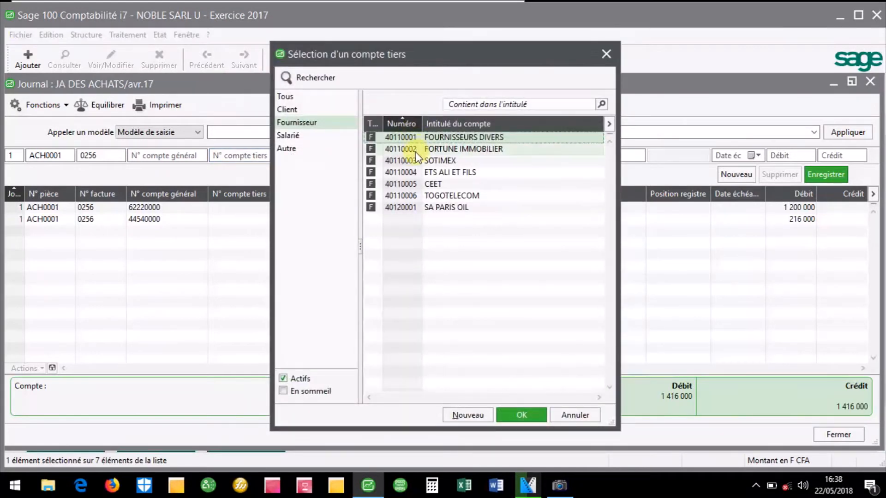
click(452, 149)
double_click(452, 150)
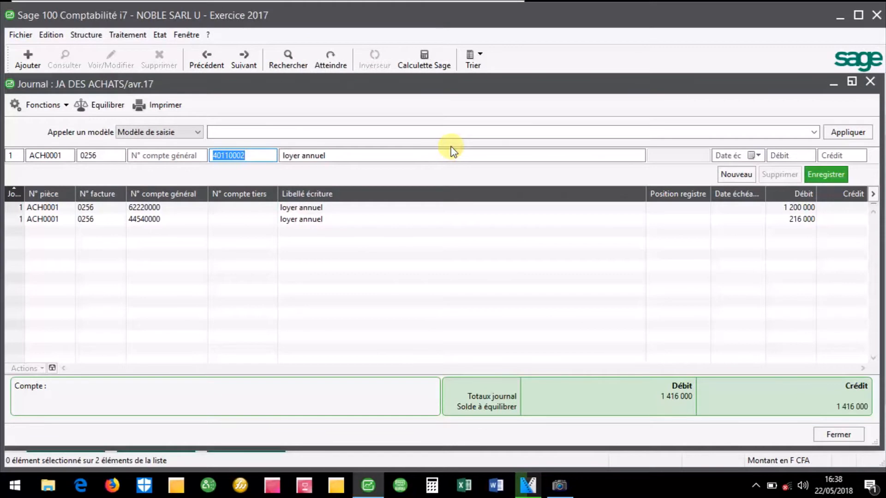
key(Tab)
key(Return)
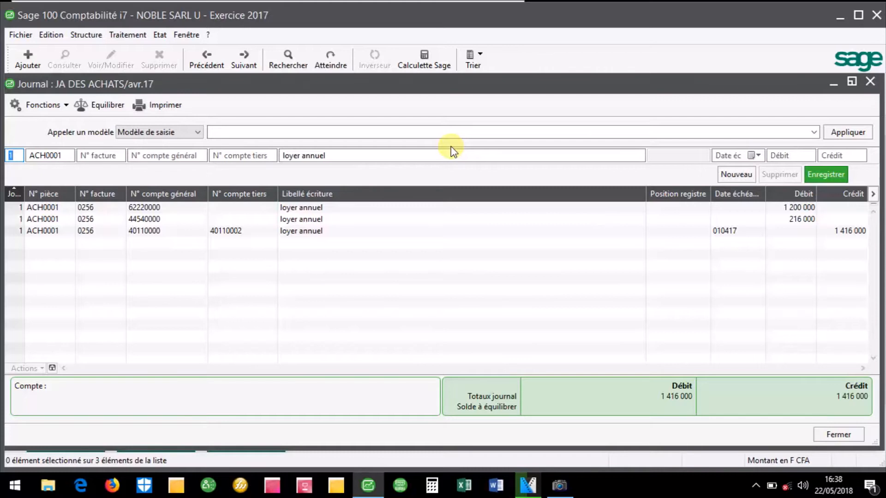
Review the Régularisations settings in the company's accounting parameters, including the journal code and the prepaid expense entry model, and close them.
click(426, 207)
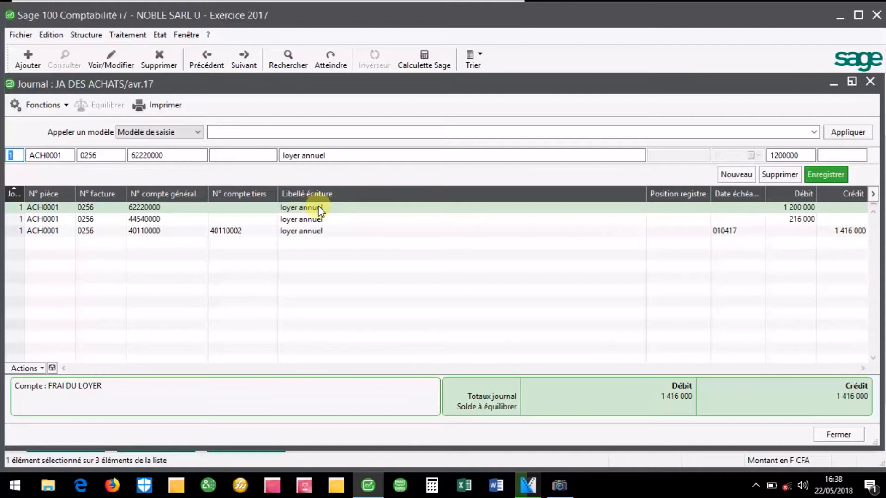
click(19, 35)
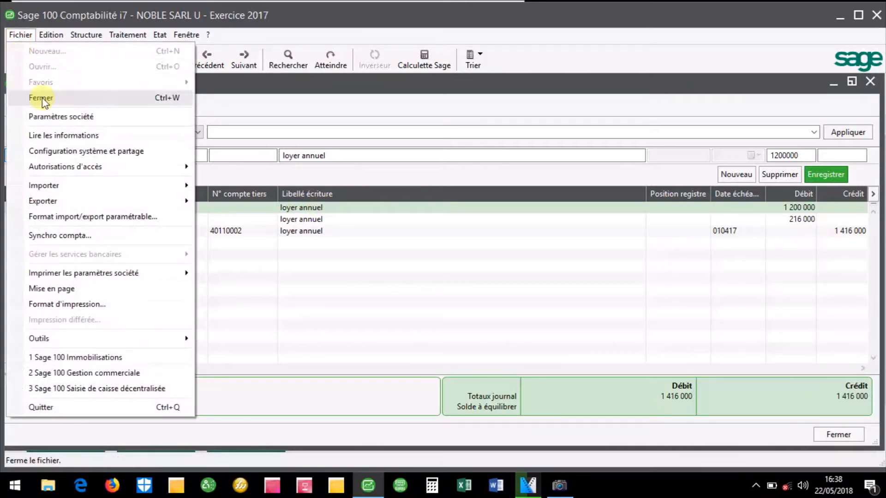
click(55, 116)
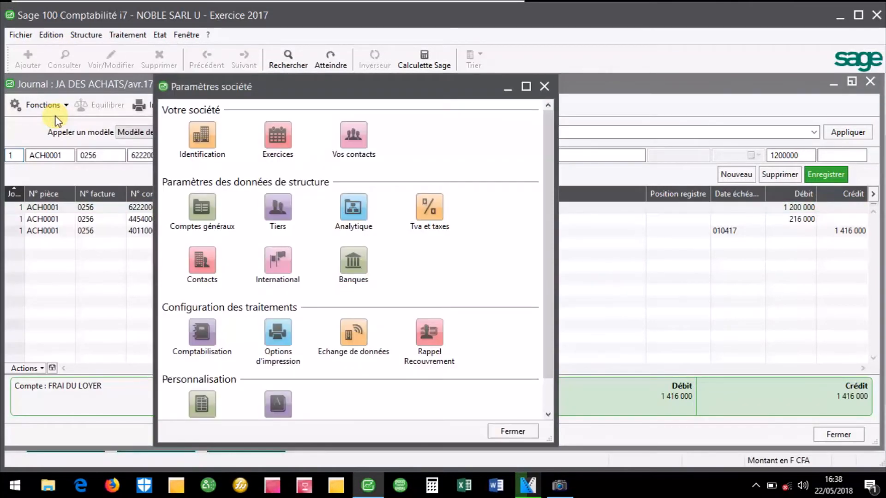
click(203, 339)
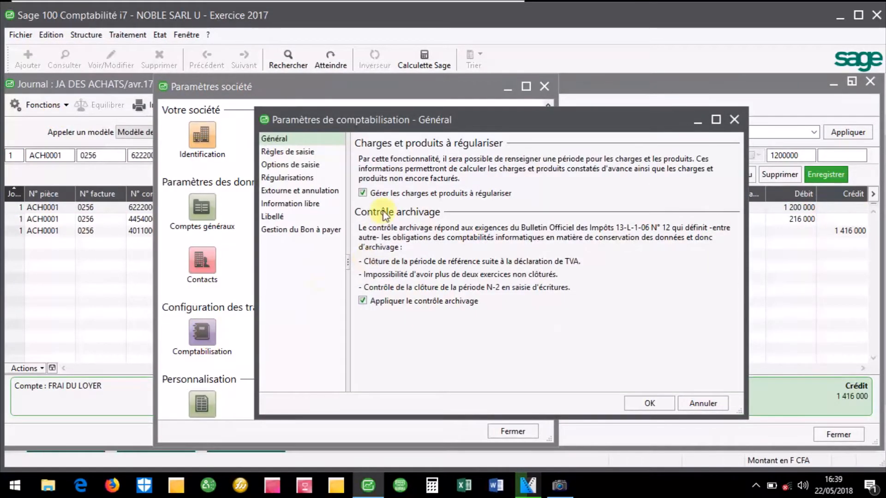
click(300, 177)
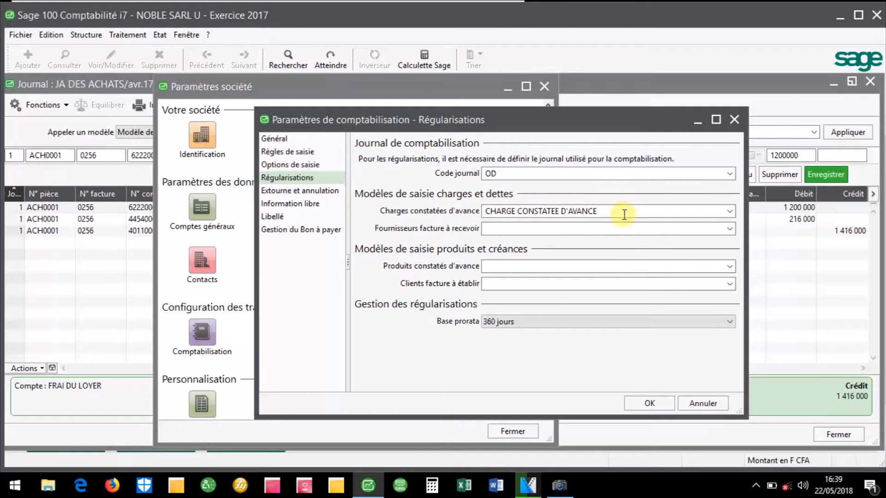
click(733, 211)
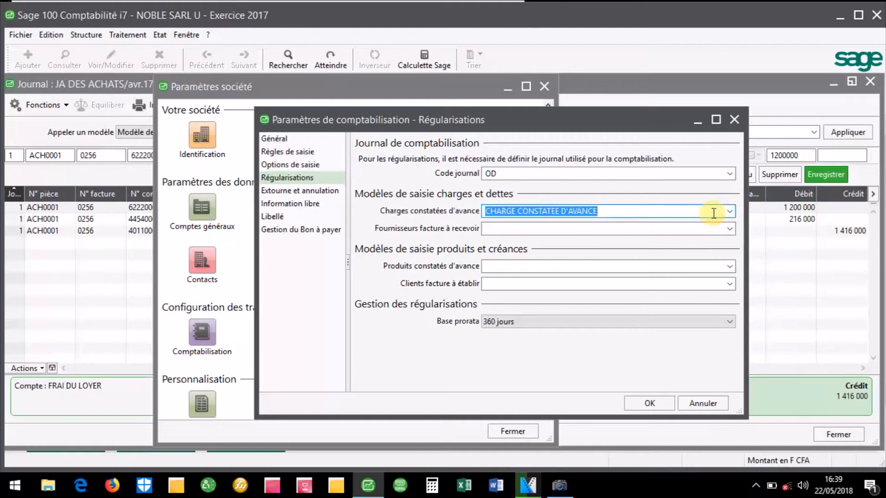
click(649, 404)
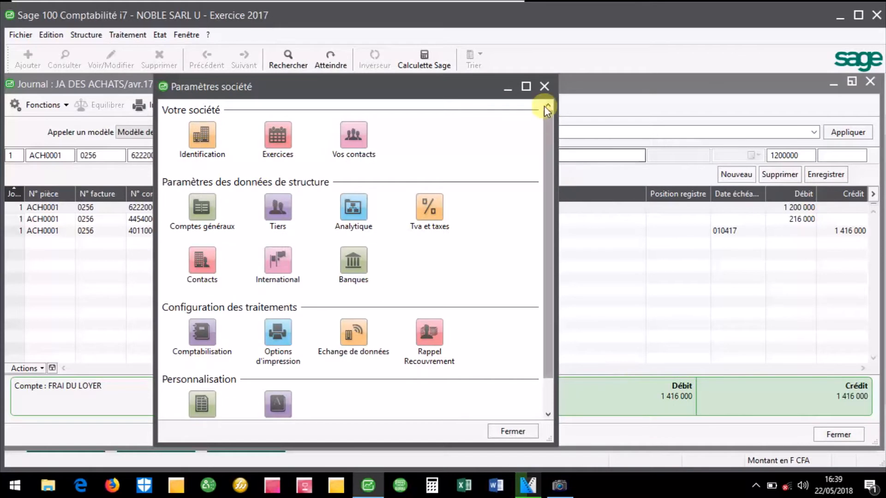
click(544, 87)
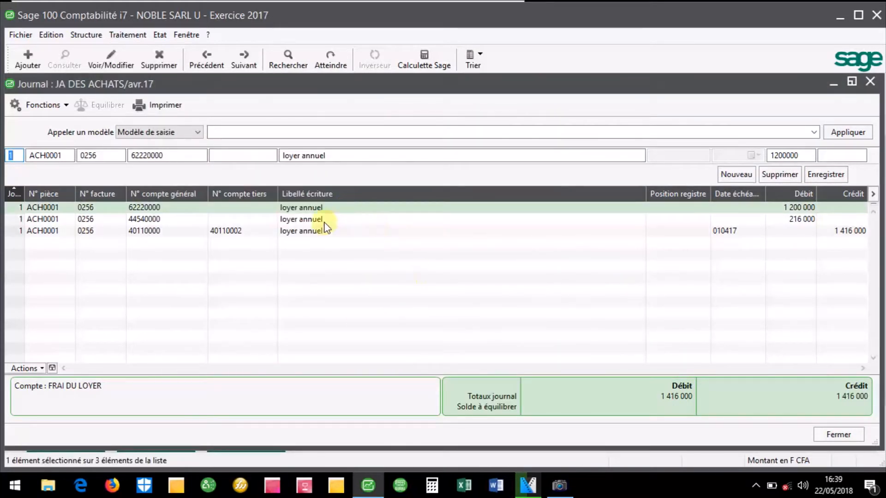
Open the charge and income regularisation for the 62220000 rent line and set its start date to 010417.
click(277, 210)
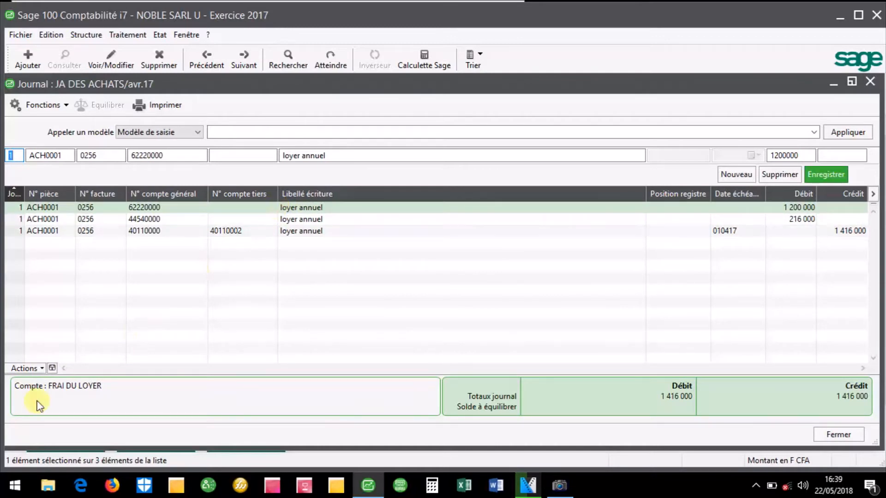
click(42, 368)
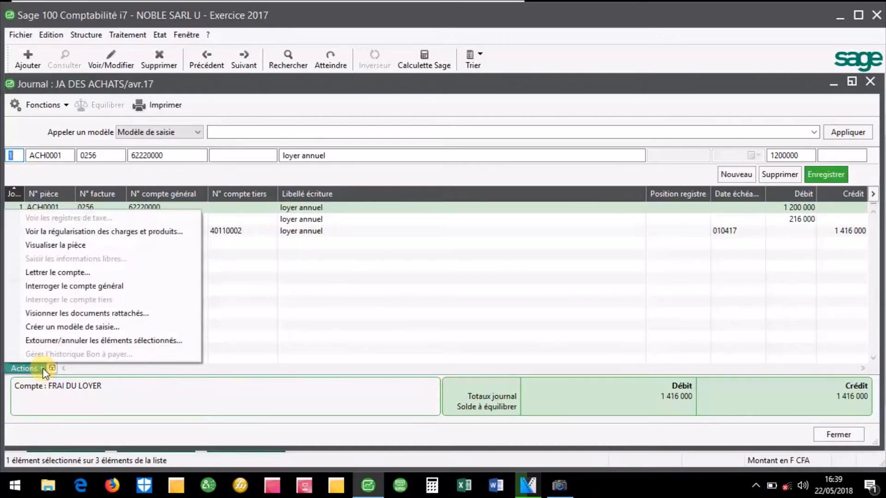
click(104, 232)
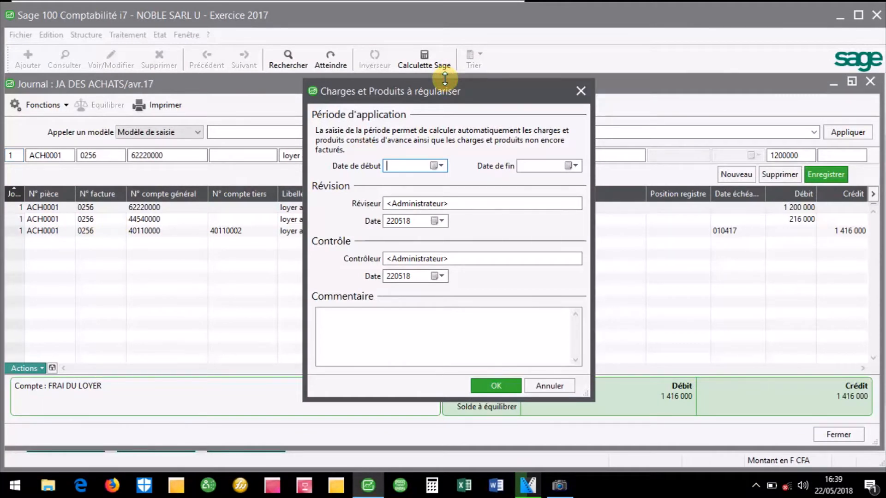
drag(446, 85, 391, 34)
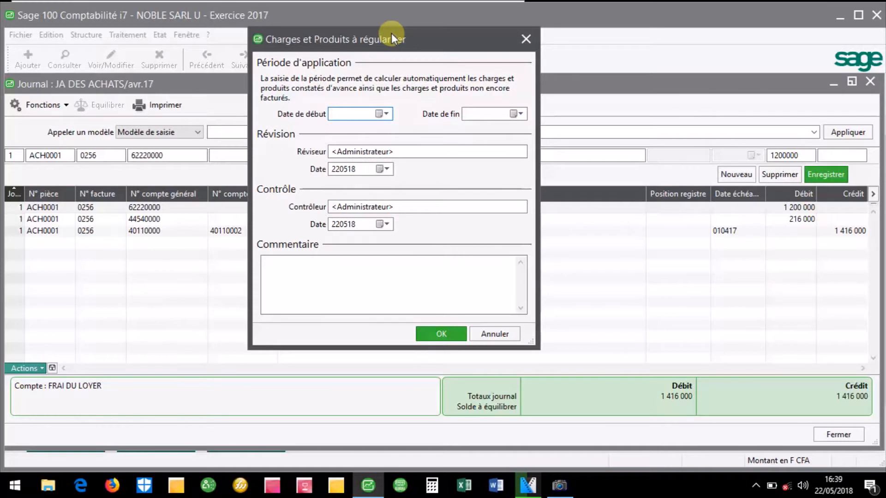
text(010117)
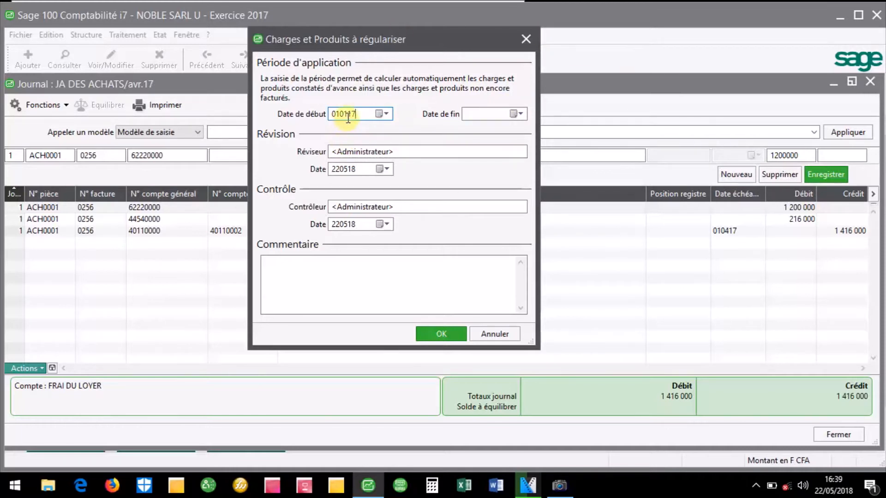
key(BackSpace)
key(BackSpace)
key(BackSpace)
text(417)
Set the end date of the rent line's application period to 310318 and validate the regularisation.
click(477, 114)
text(3103)
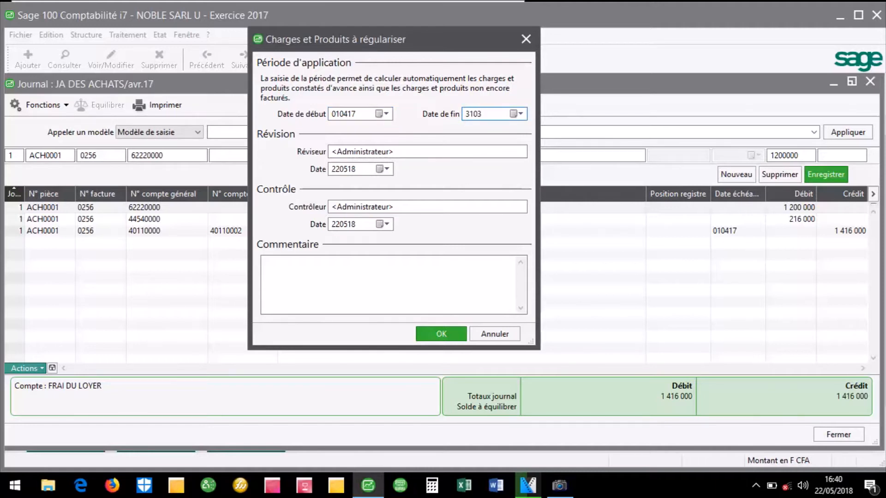
text(18)
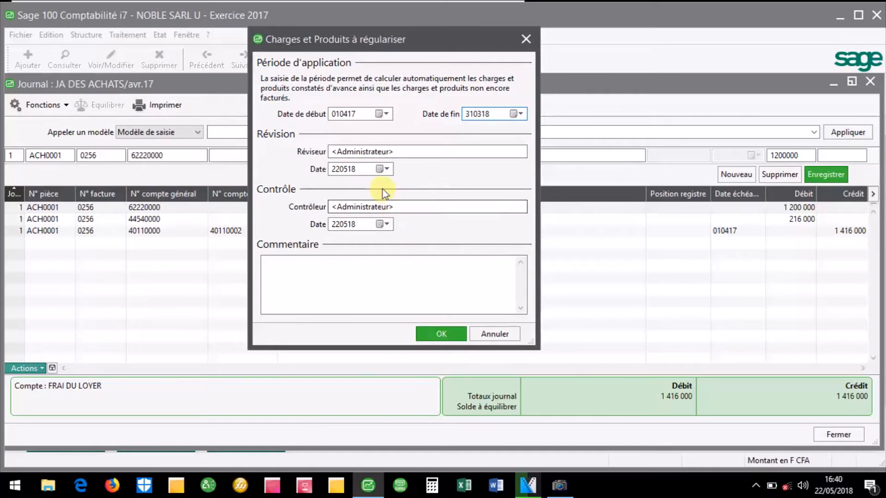
click(441, 334)
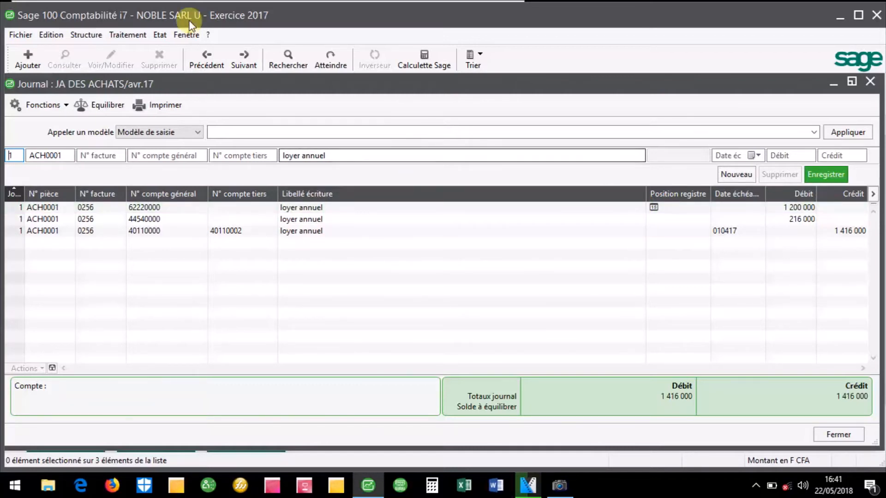
Generate the prepaid expense regularisation entries at 311217 with automatic reversal and printing of the summary report enabled.
click(121, 35)
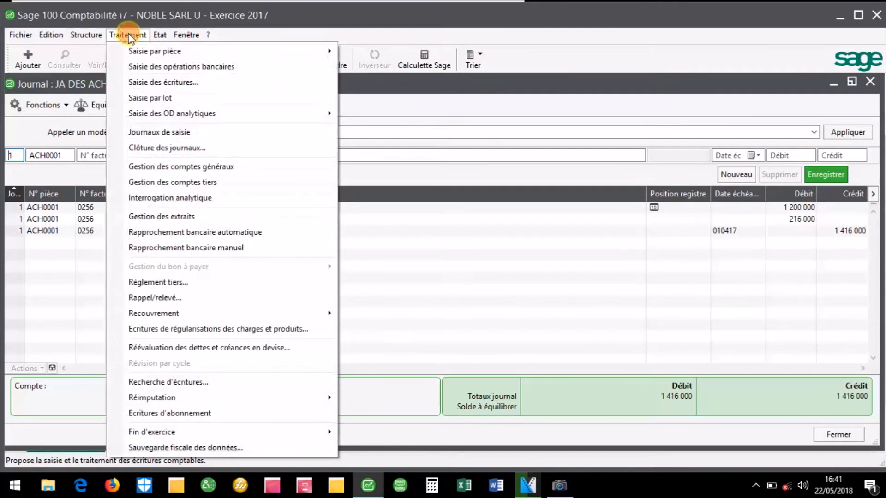
click(164, 329)
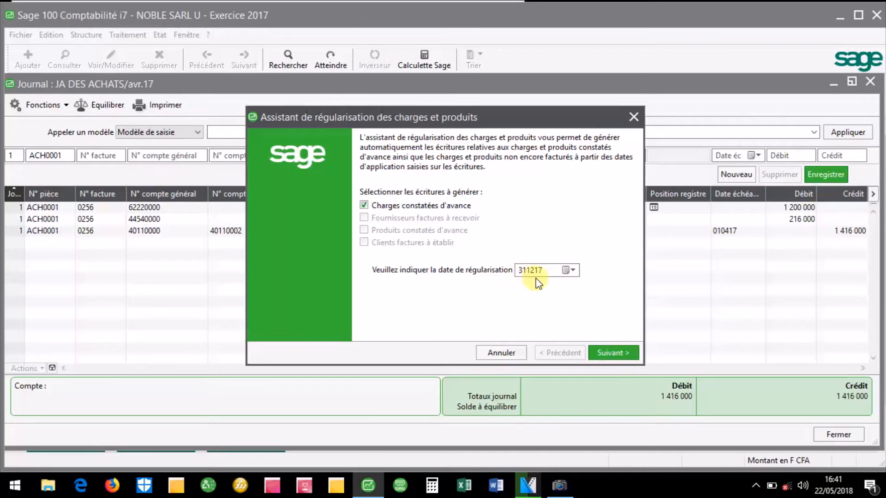
click(608, 352)
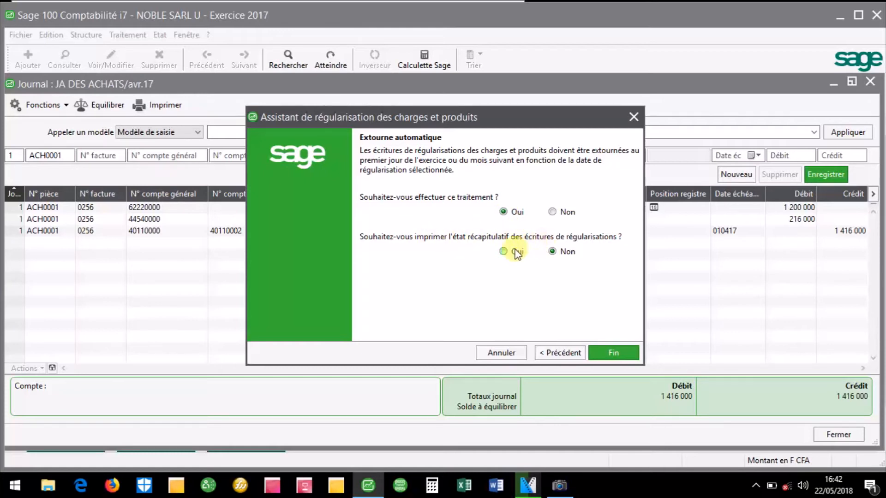
click(504, 251)
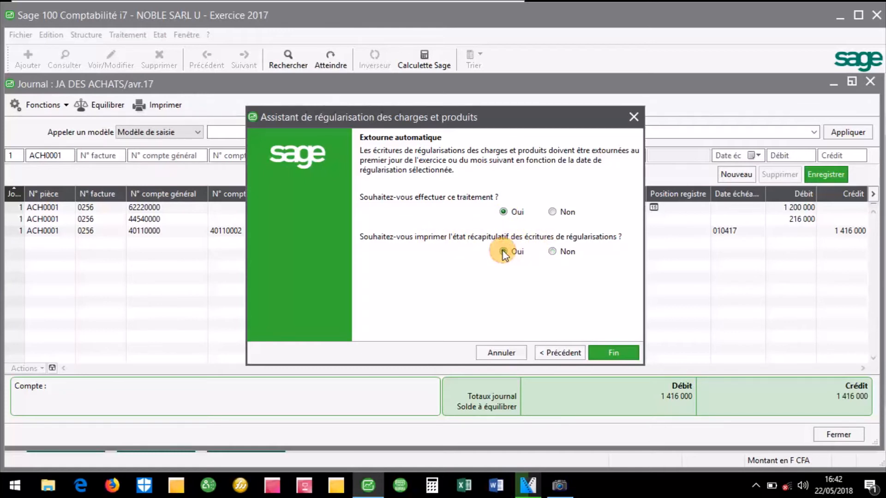
click(612, 353)
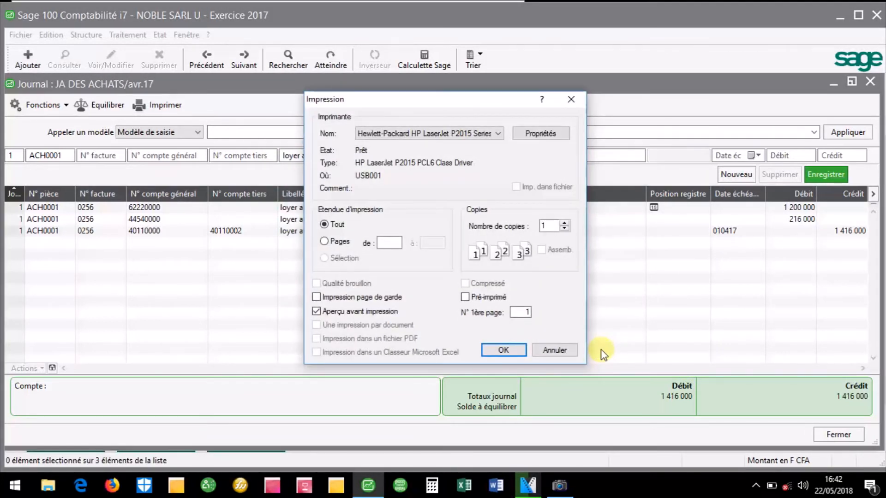
Preview the regularisation journal report, examine the prepaid rent entry in close-up and close the preview.
click(509, 350)
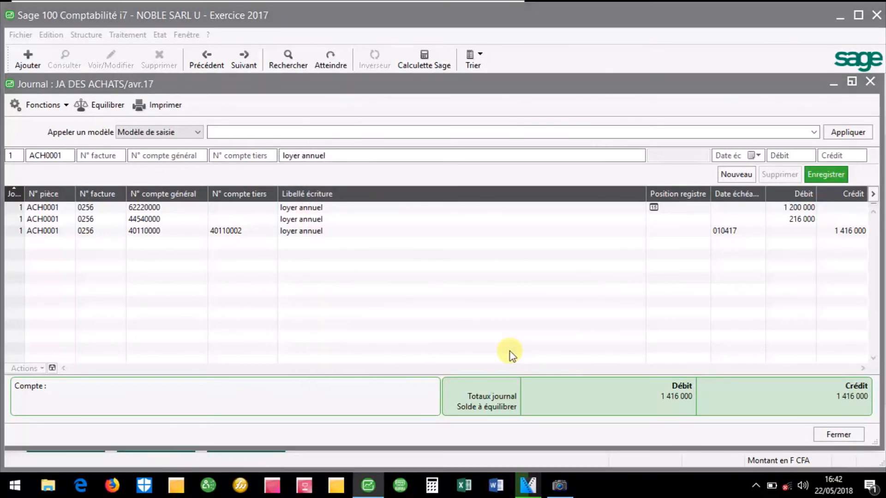
click(496, 212)
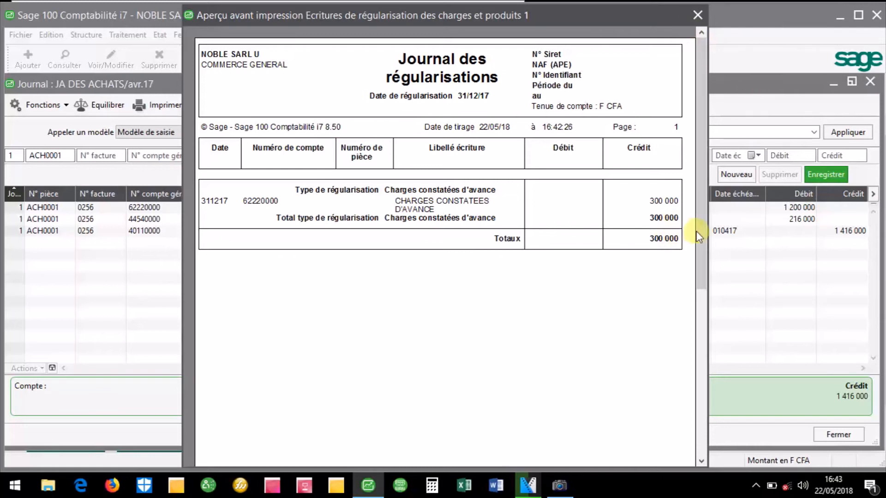
click(616, 267)
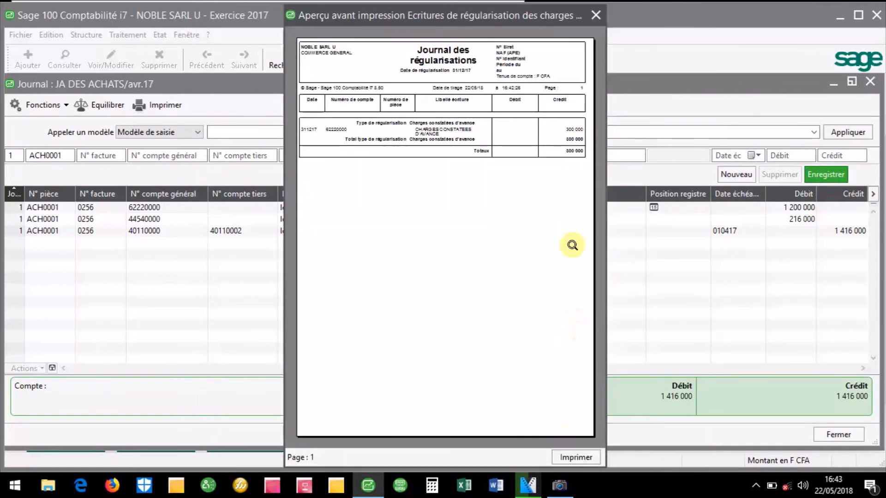
click(594, 16)
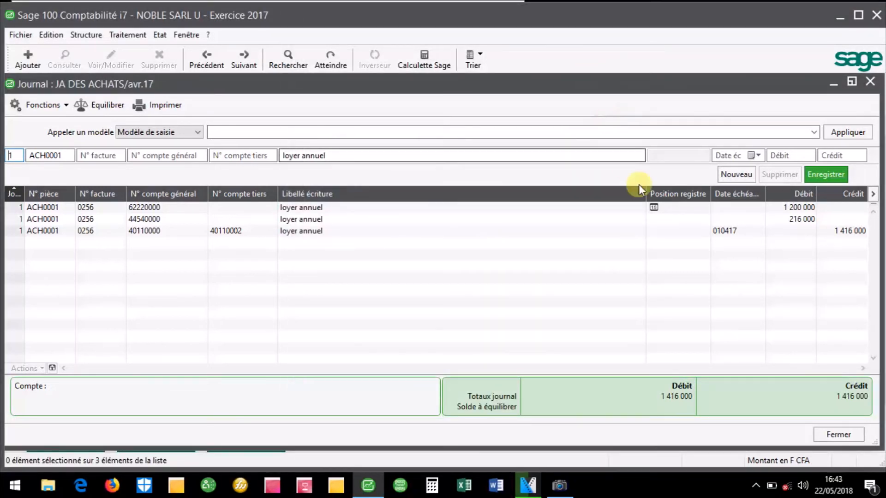
Close the April 2017 purchases journal and open the December 2017 JA OPERATION DIVERS journal in a maximised window.
click(844, 434)
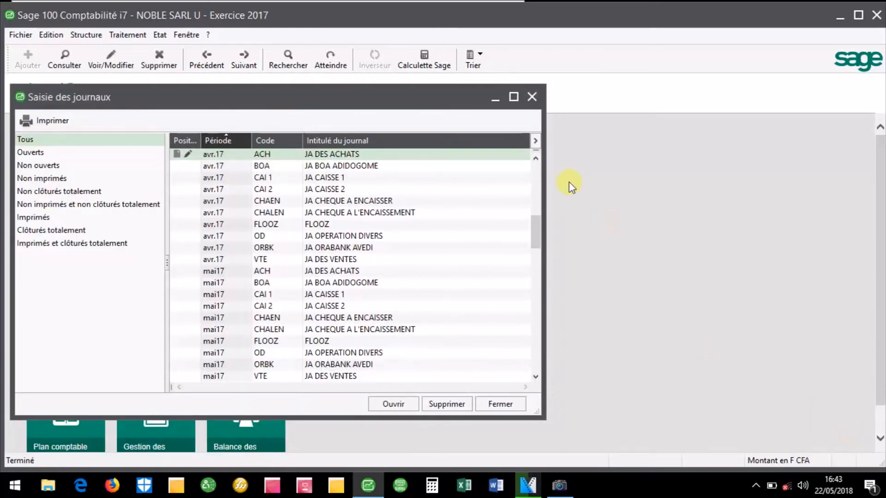
drag(537, 223, 520, 113)
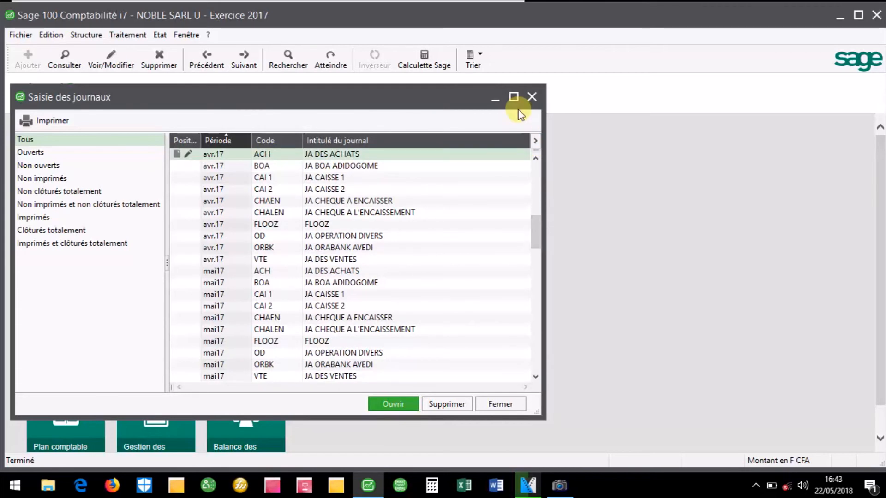
click(538, 234)
drag(538, 234, 535, 372)
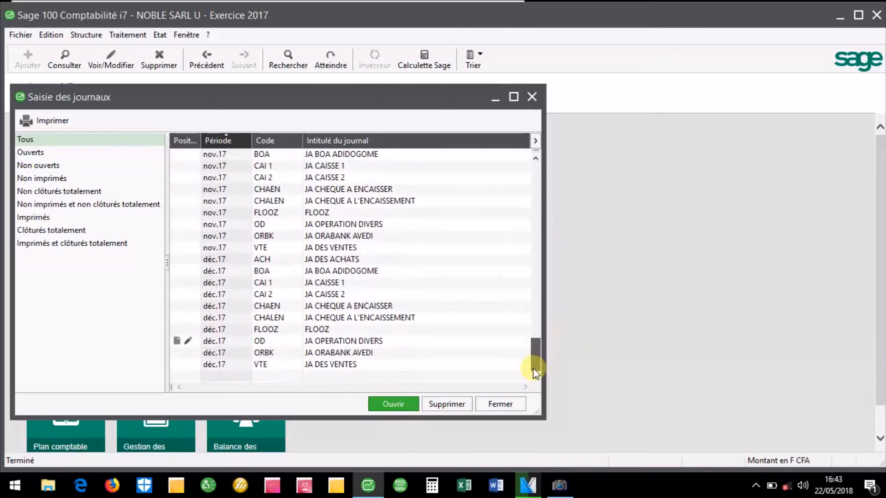
double_click(283, 344)
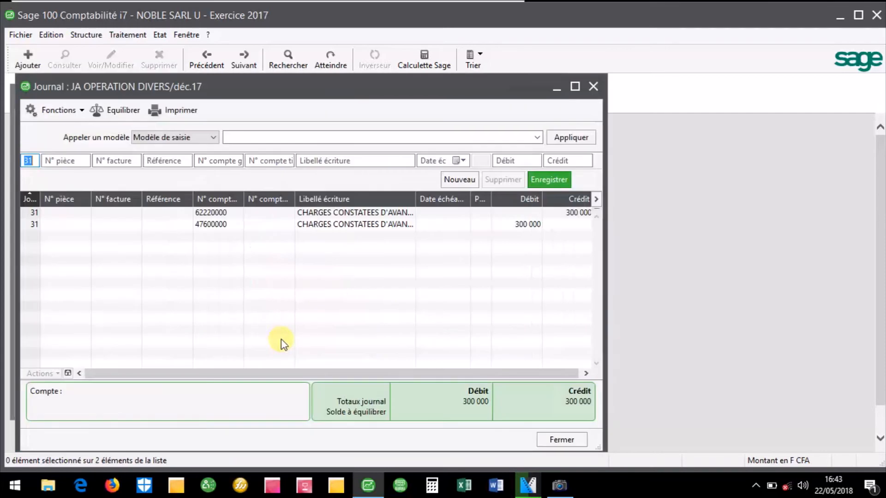
click(574, 87)
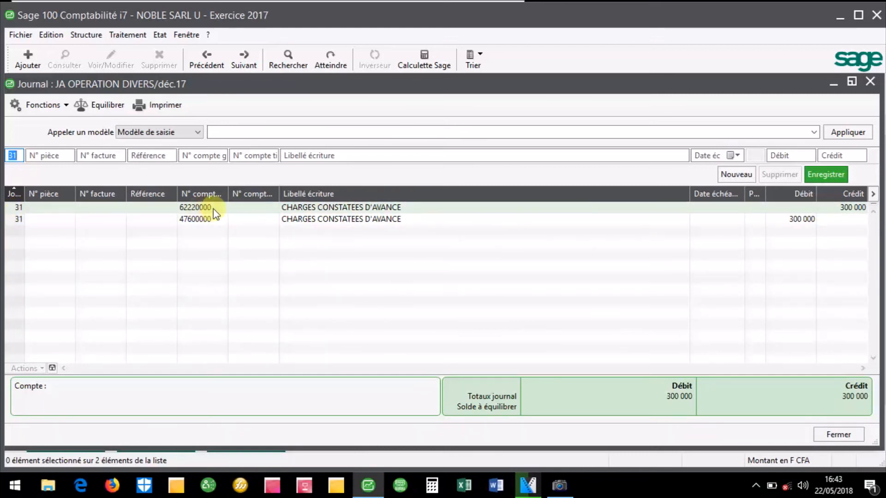
Examine the 62220000 and 47600000 lines of the prepaid expense entry, and close the journal and the journal list.
click(69, 208)
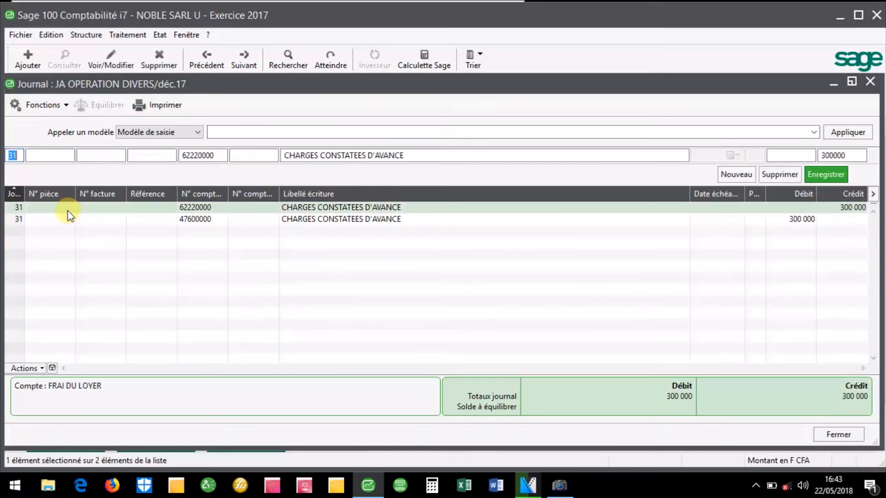
click(53, 159)
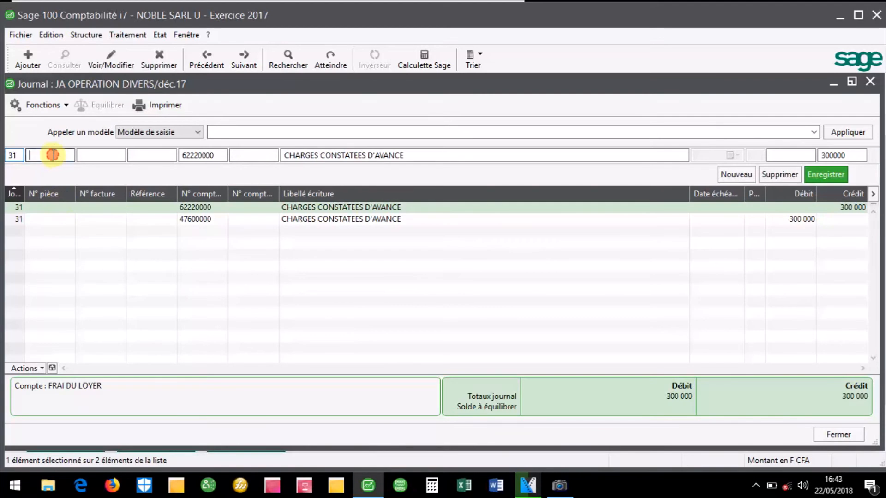
click(60, 217)
click(59, 207)
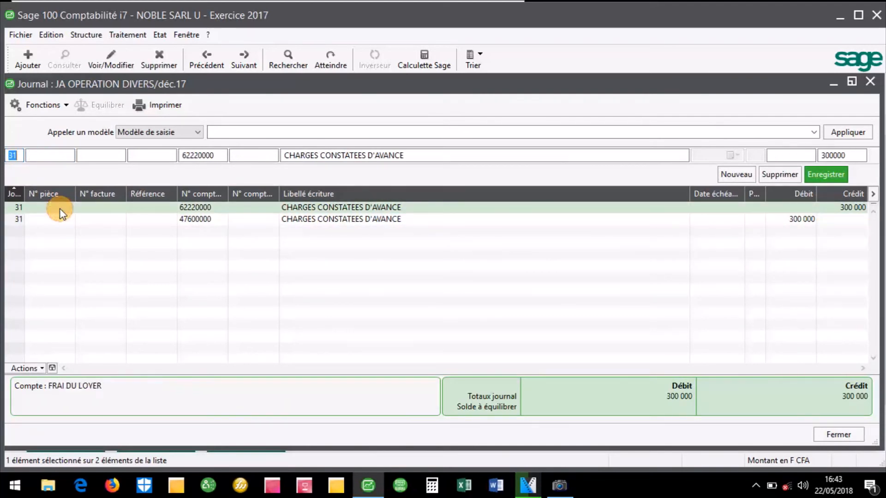
click(100, 217)
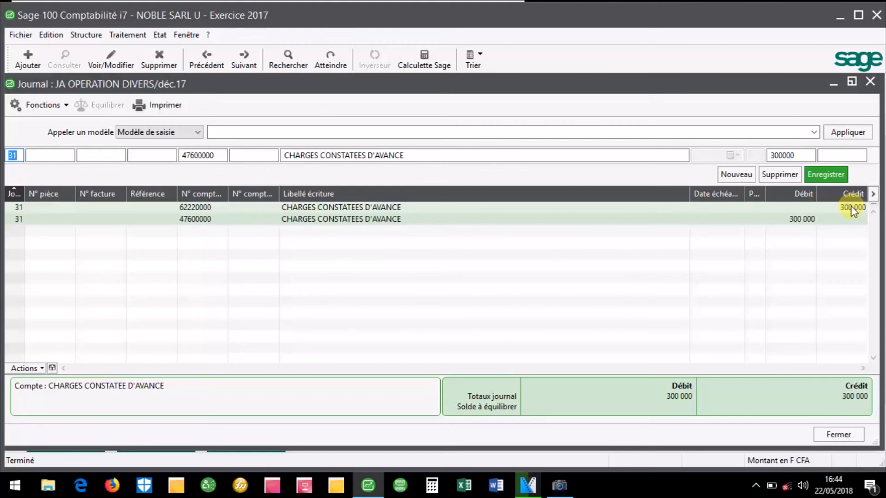
click(869, 82)
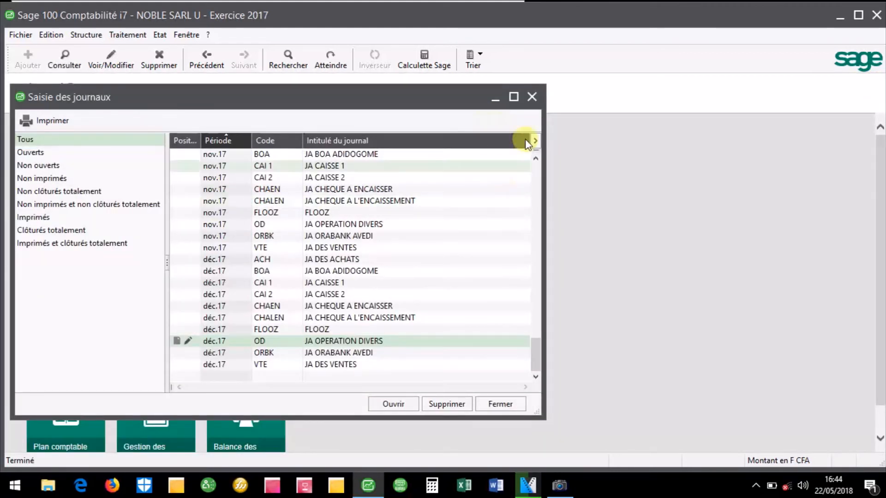
click(532, 97)
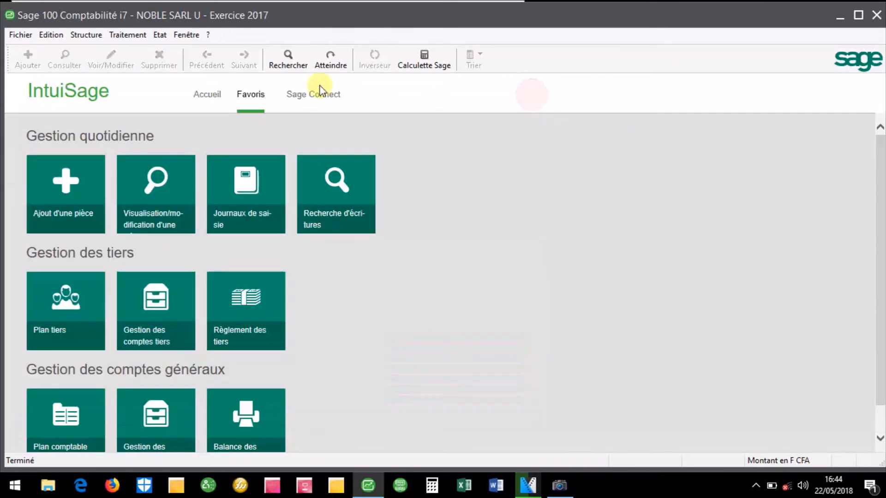
Switch the working fiscal year to Exercice 2018, check the January 2018 journals in the journal list and close it.
click(193, 38)
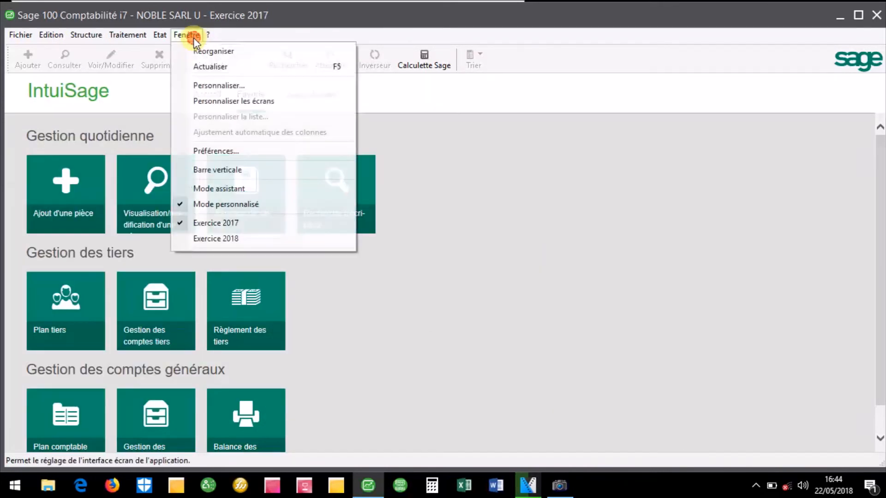
click(198, 238)
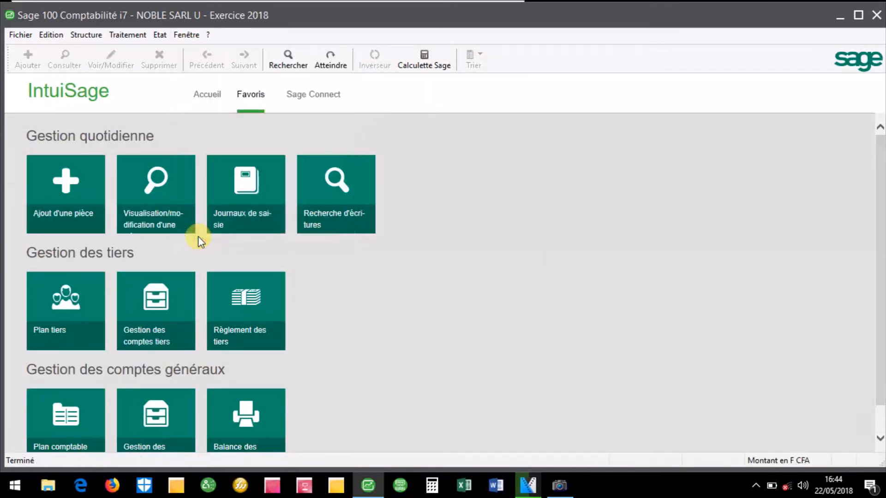
click(230, 206)
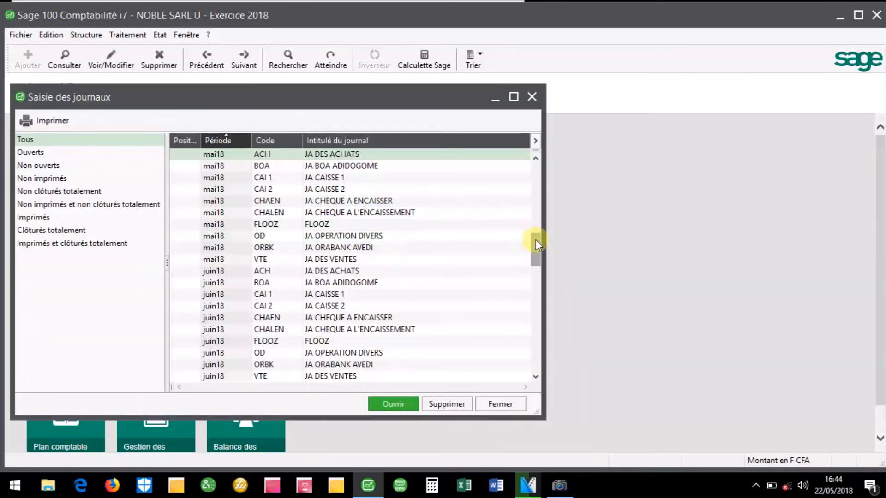
drag(535, 239, 538, 156)
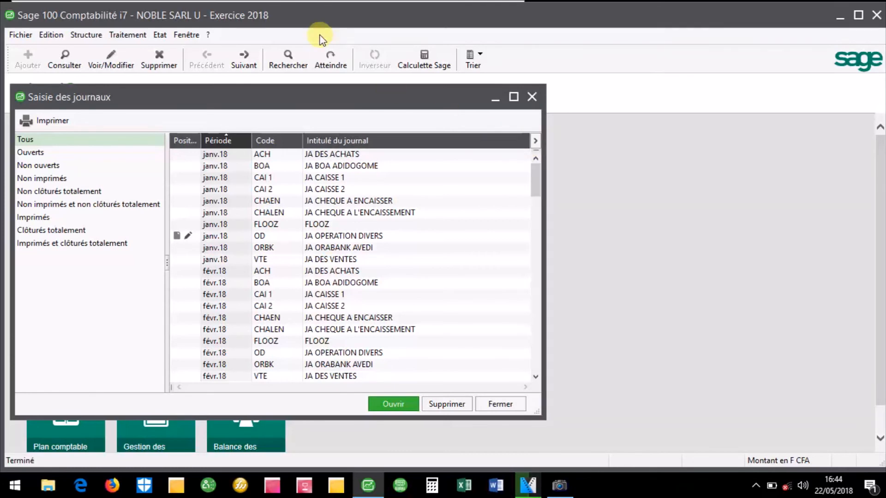
click(531, 96)
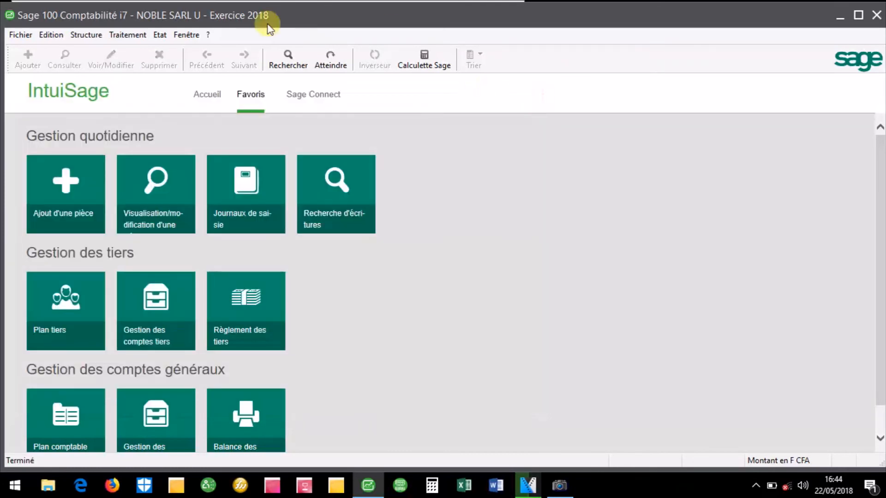
Reselect Exercice 2018 and open the January 2018 JA OPERATION DIVERS journal in a maximised window to view the reversal entry.
click(187, 35)
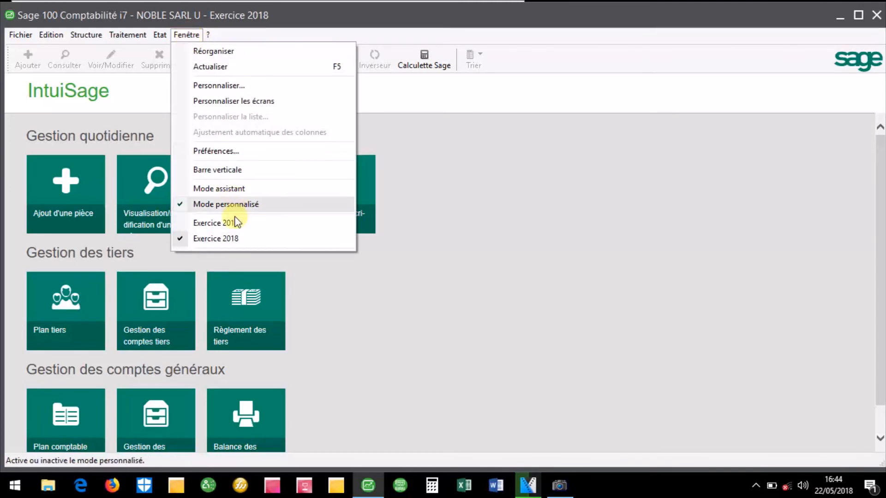
click(223, 239)
click(244, 209)
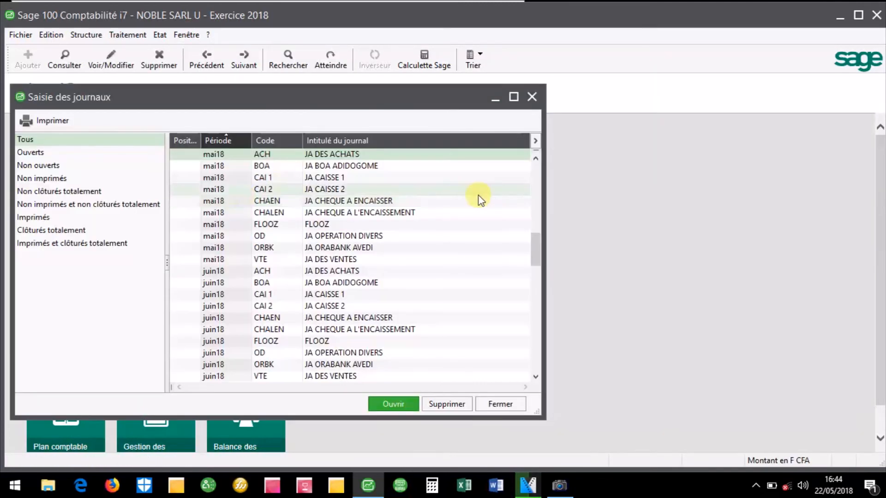
drag(539, 250, 530, 172)
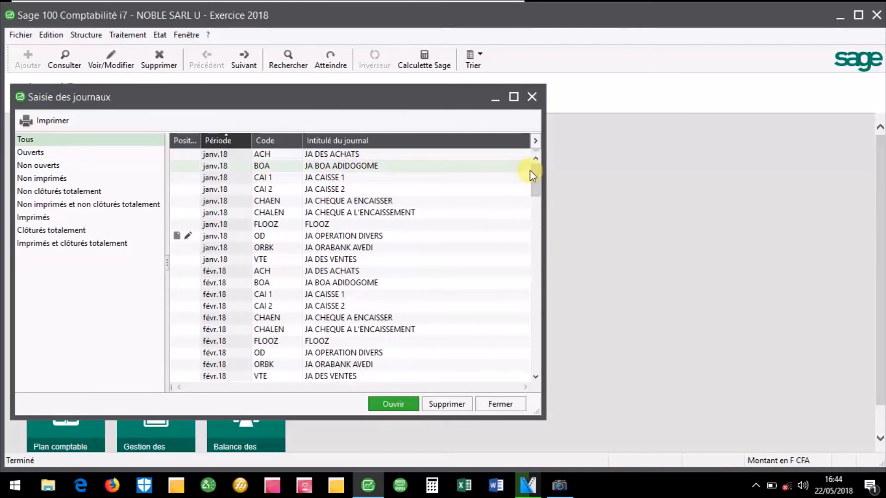
double_click(252, 239)
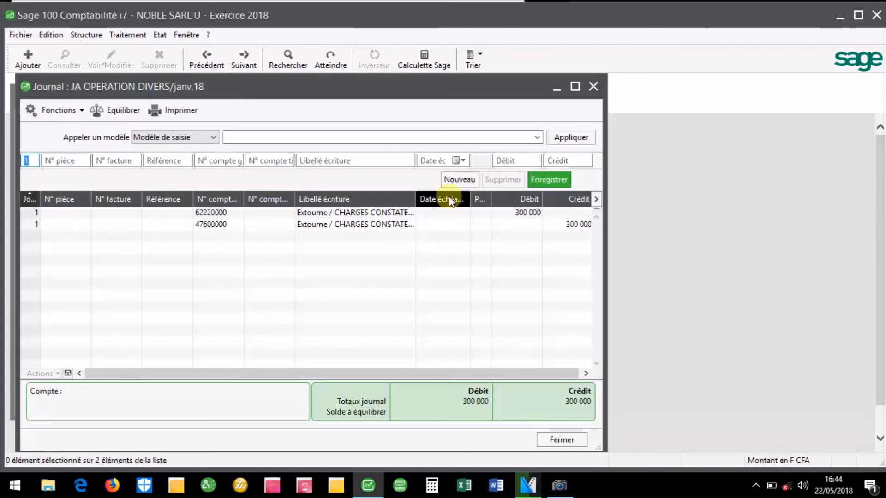
click(575, 87)
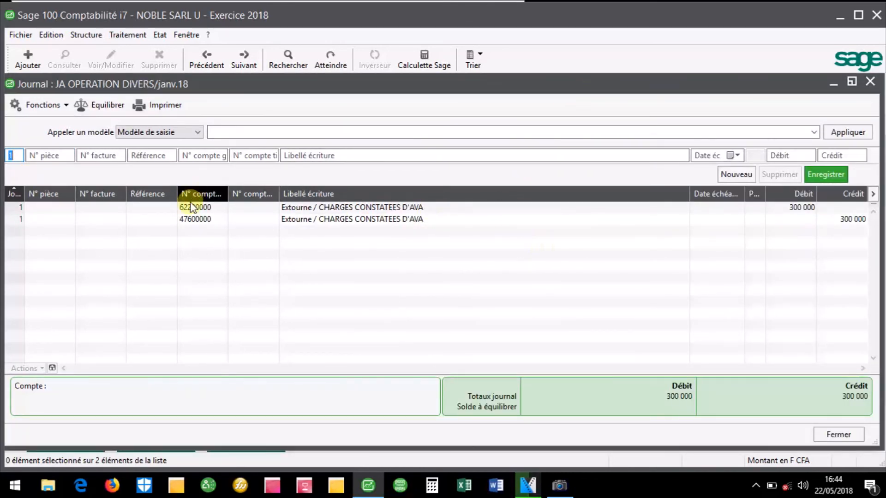